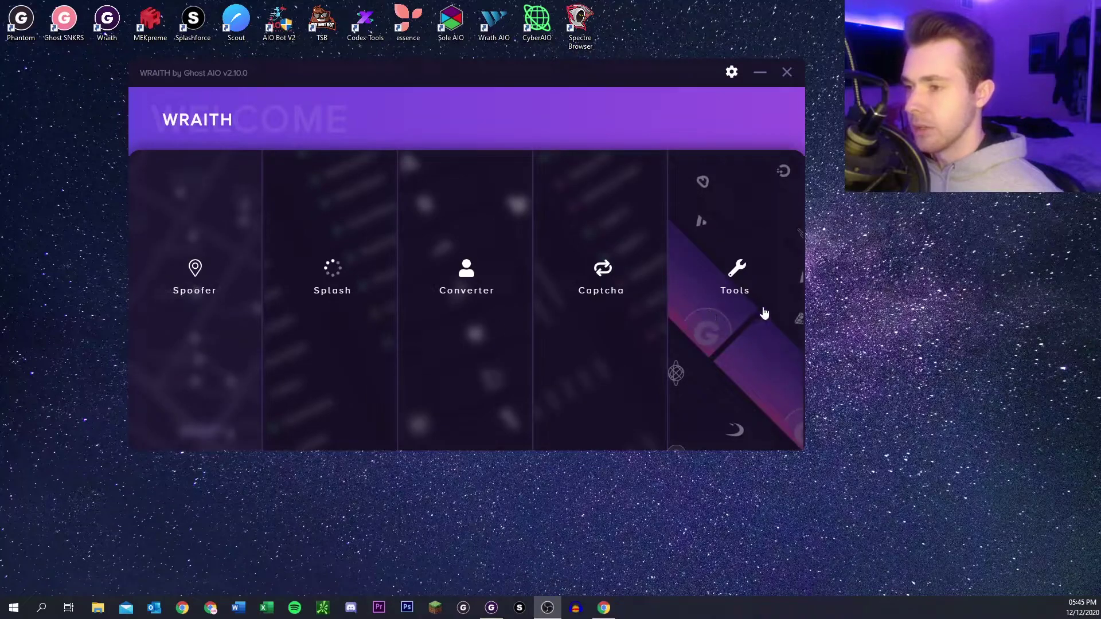
Open the Spoofer map at SoHo, 40.72, -74.00, with its saved Nike store locations
left_click(204, 321)
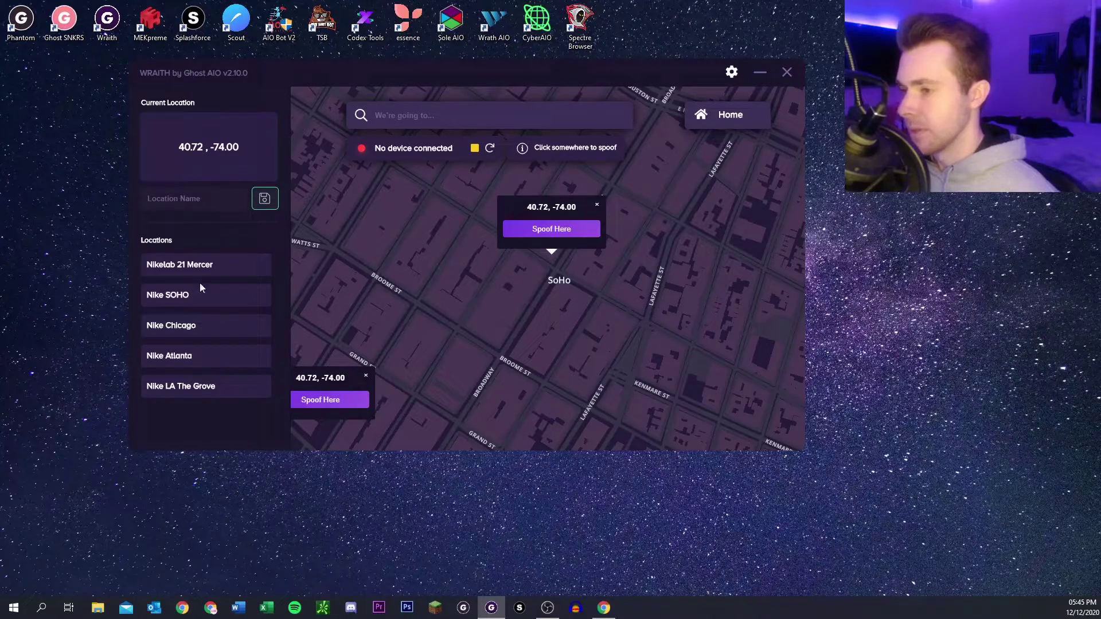
Load the saved Nike Chicago location as the current location, 41.89, -87.62
left_click(177, 294)
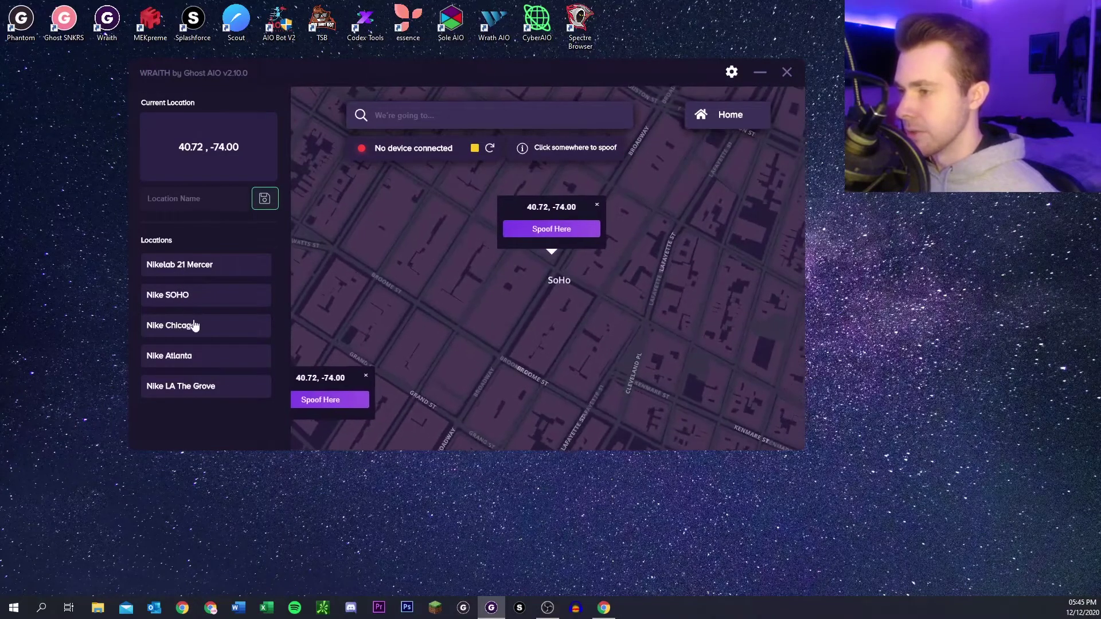
left_click(197, 323)
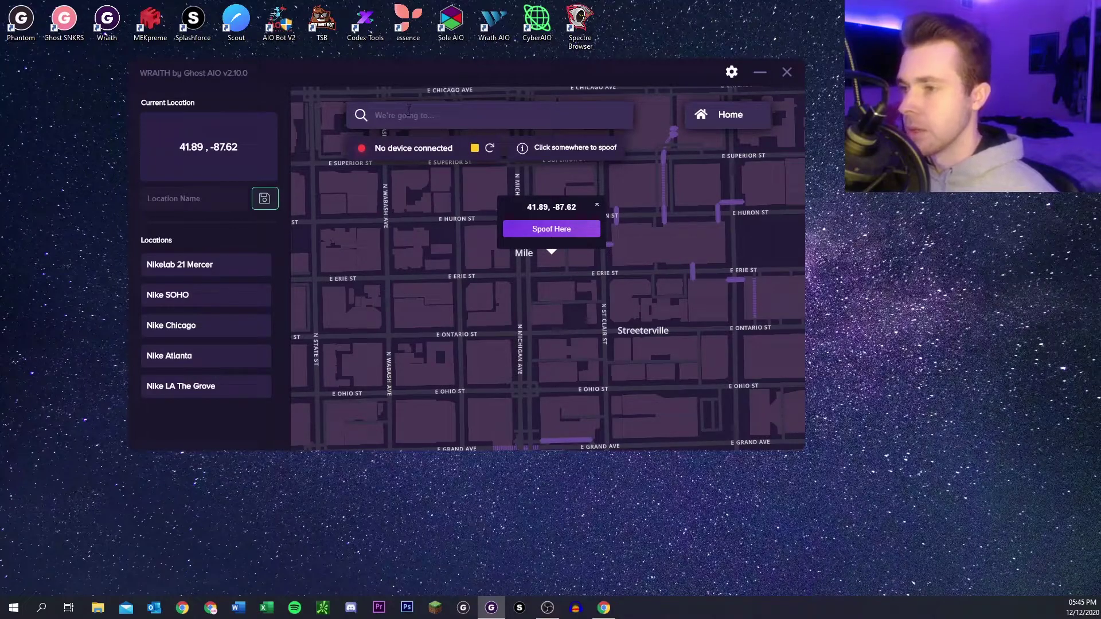
Go back home and open the Splash module's Splash Tasks list
left_click(756, 124)
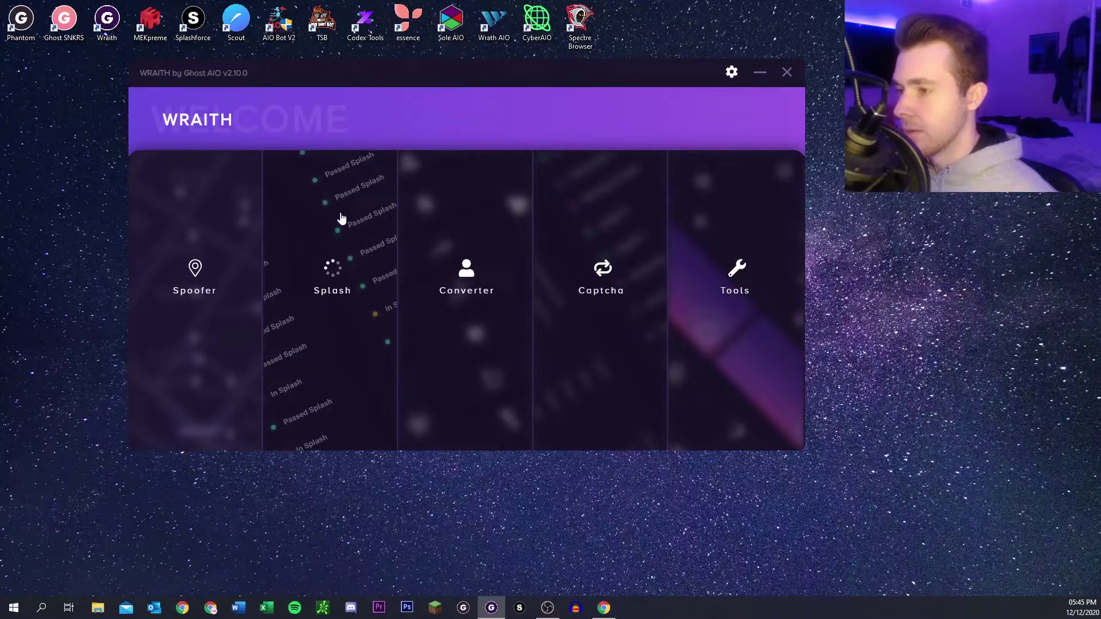
left_click(342, 219)
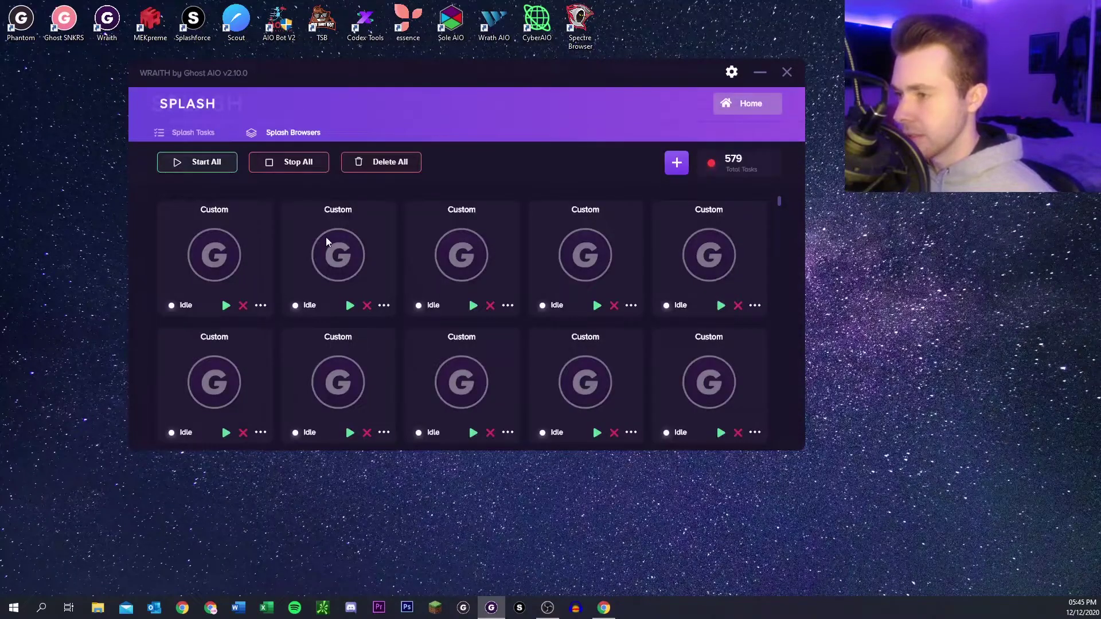
left_click(201, 135)
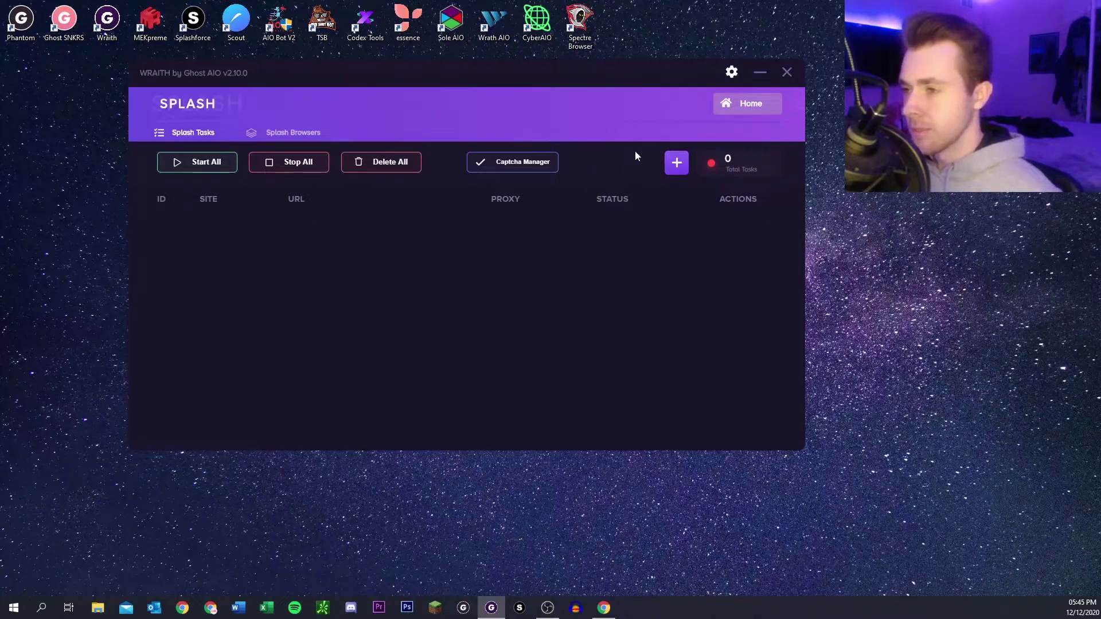
Browse a new task form's proxy lists and sites, keeping Yeezy Supply, then discard it
left_click(677, 162)
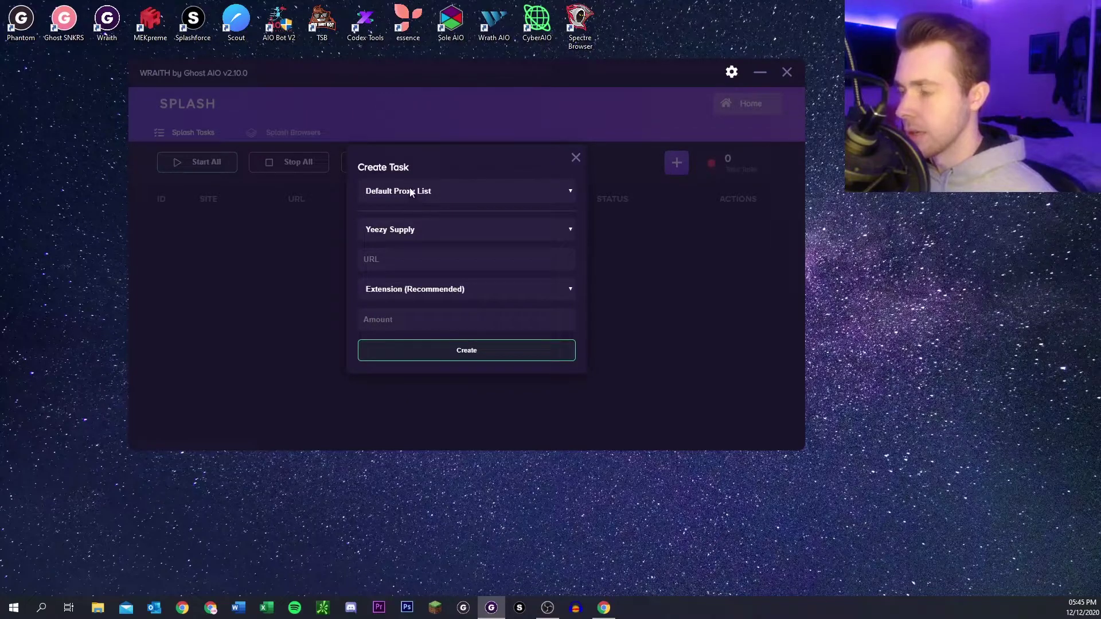
left_click(459, 188)
left_click(459, 193)
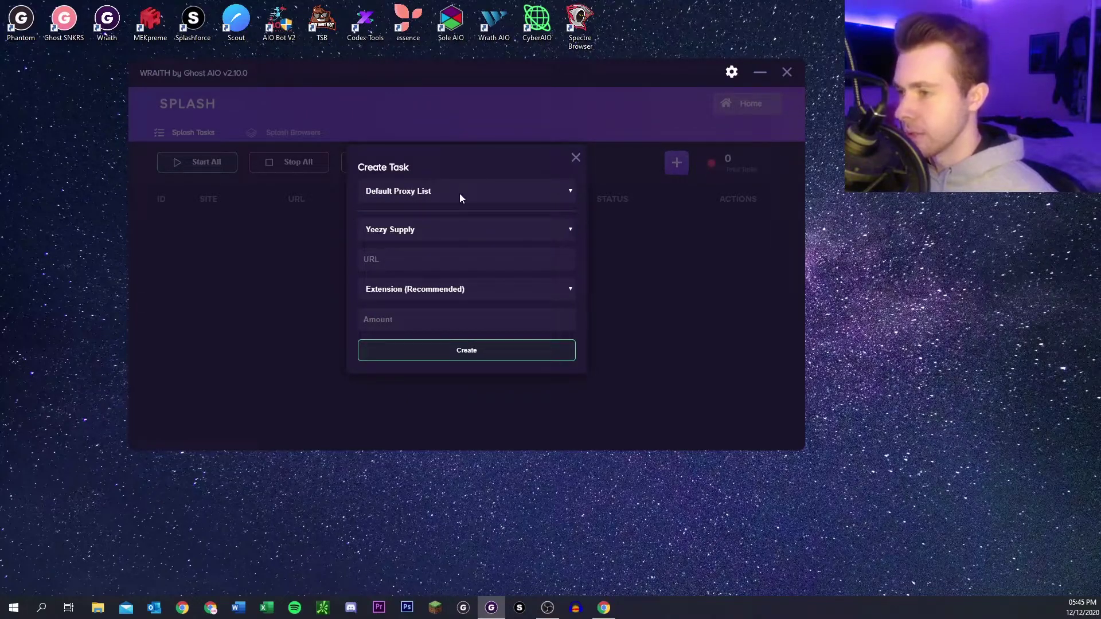
left_click(453, 228)
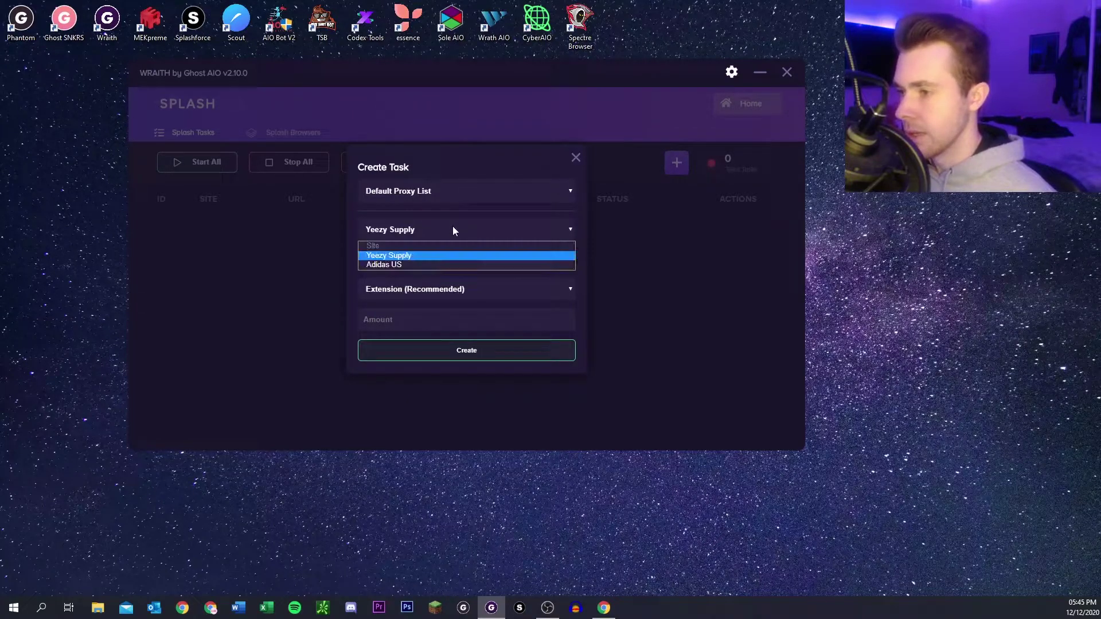
left_click(439, 255)
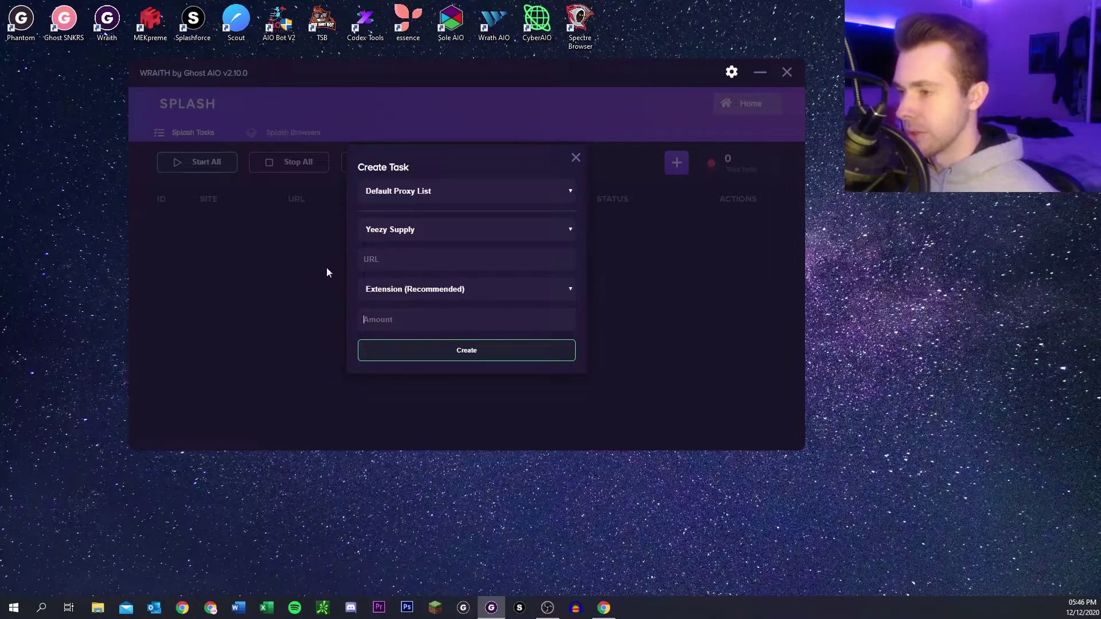
left_click(577, 159)
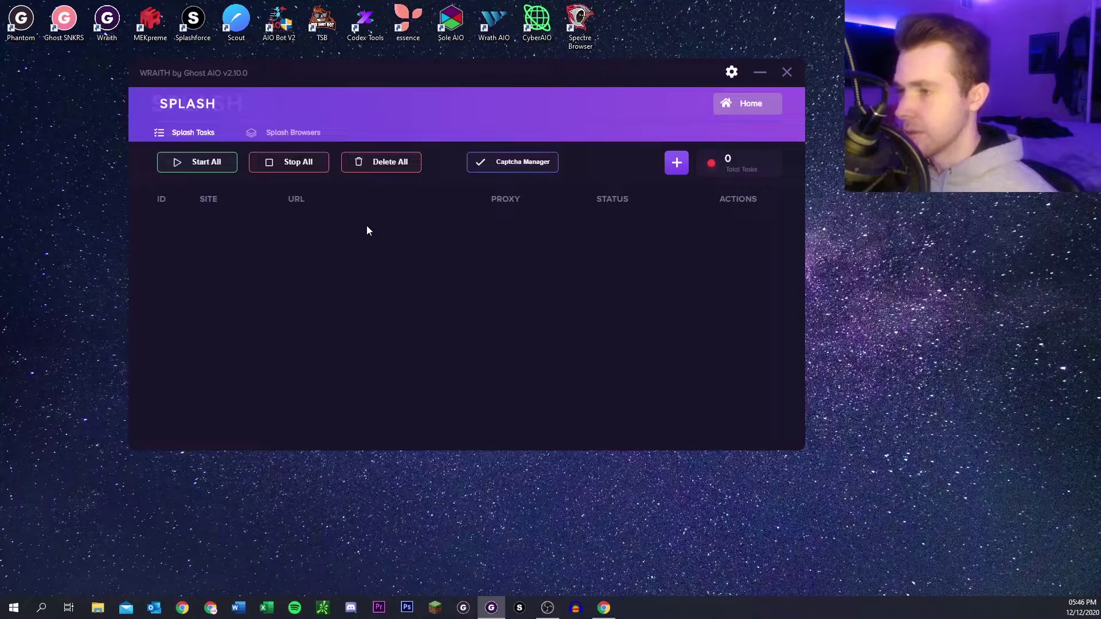
Review a new Splash Browsers task with site Custom and Default Proxy List, then discard it
left_click(305, 133)
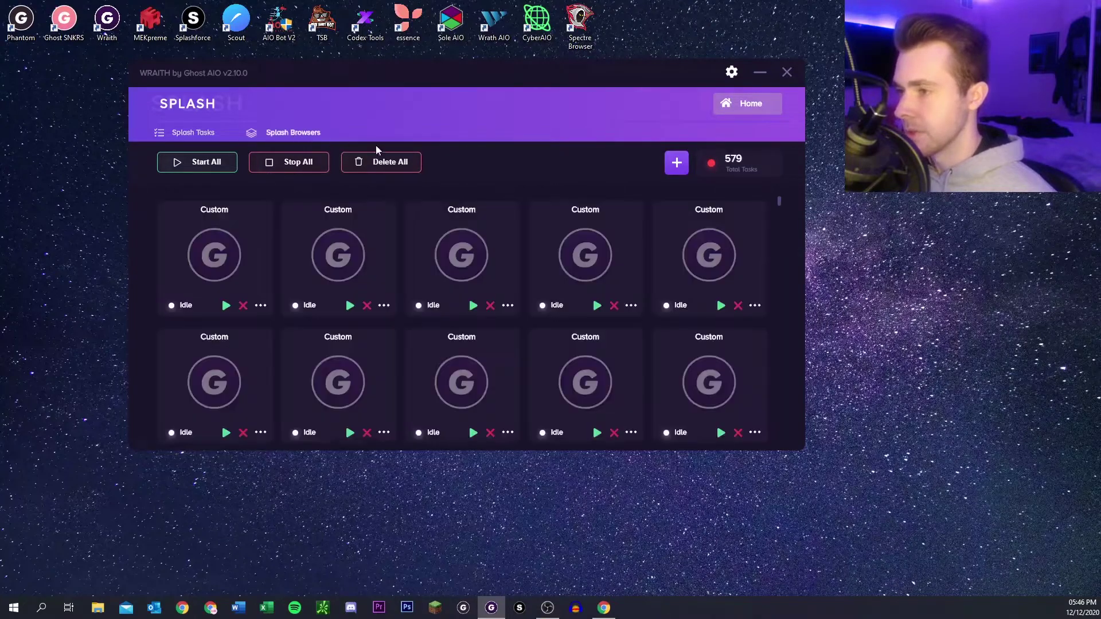
left_click(678, 165)
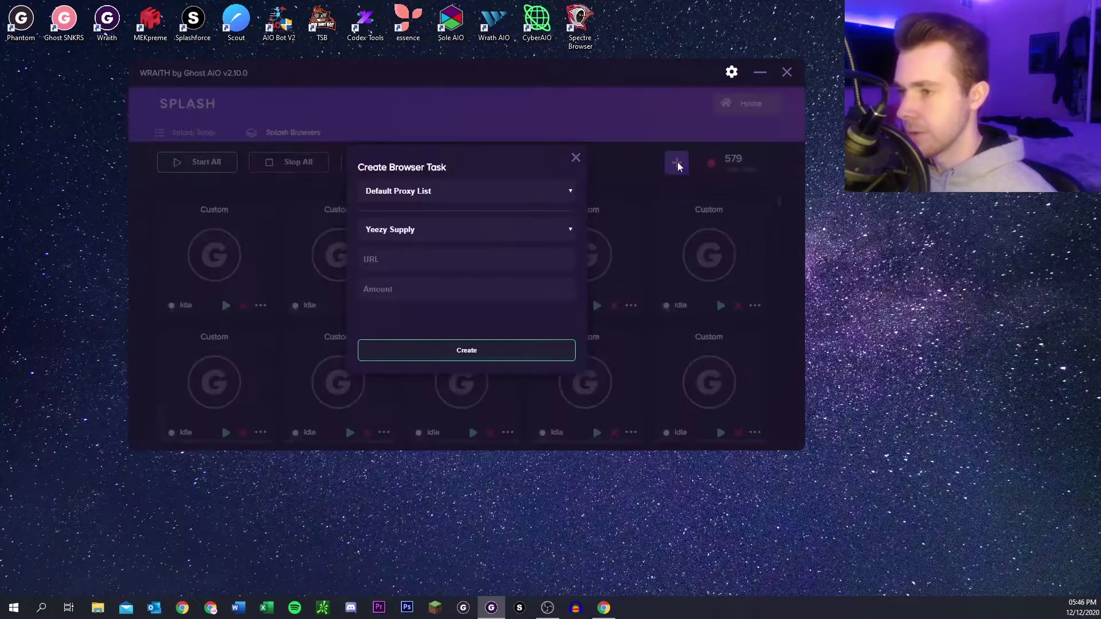
left_click(425, 235)
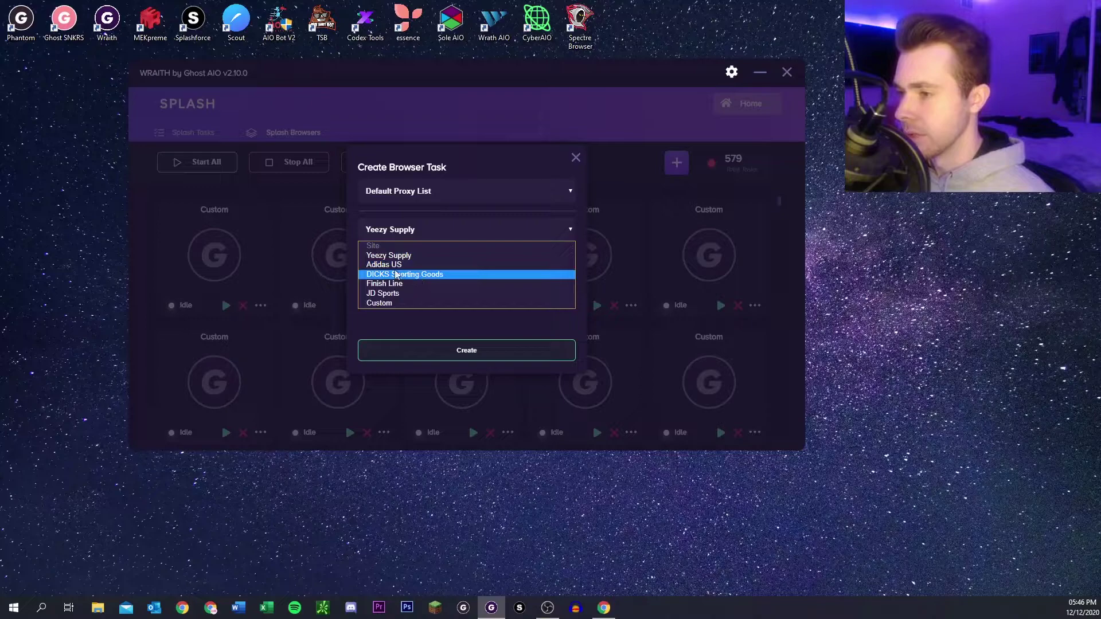
left_click(392, 302)
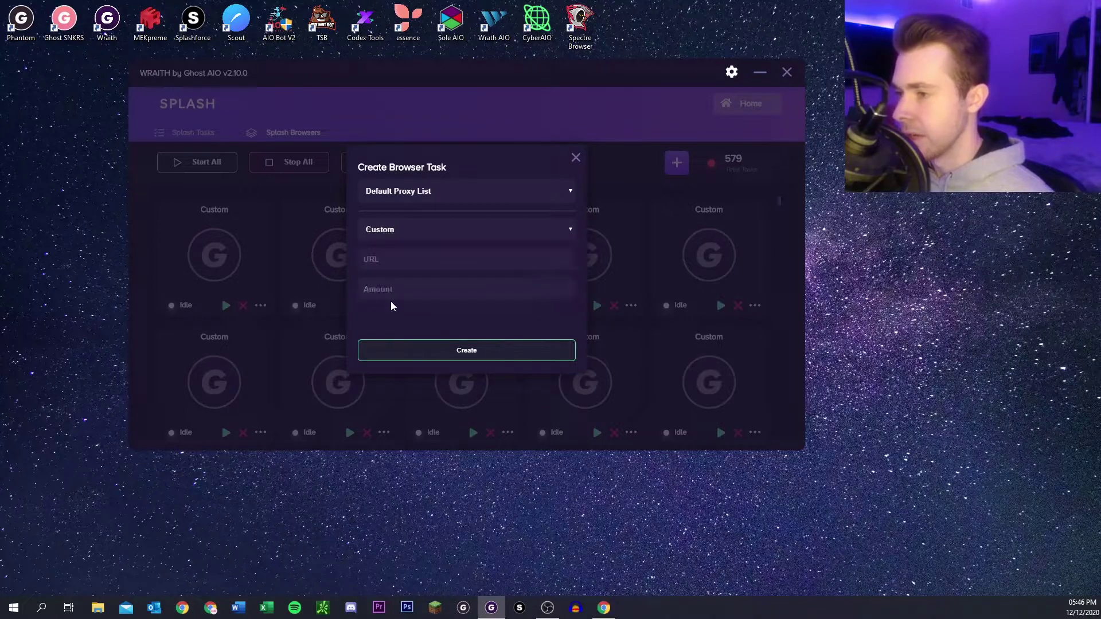
left_click(401, 194)
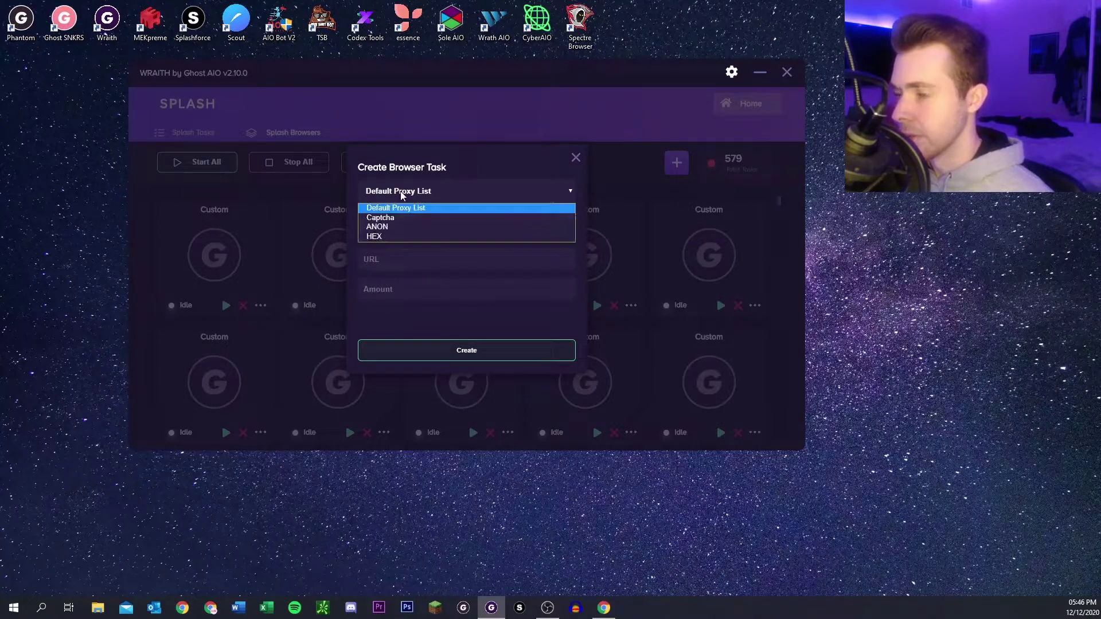
left_click(463, 191)
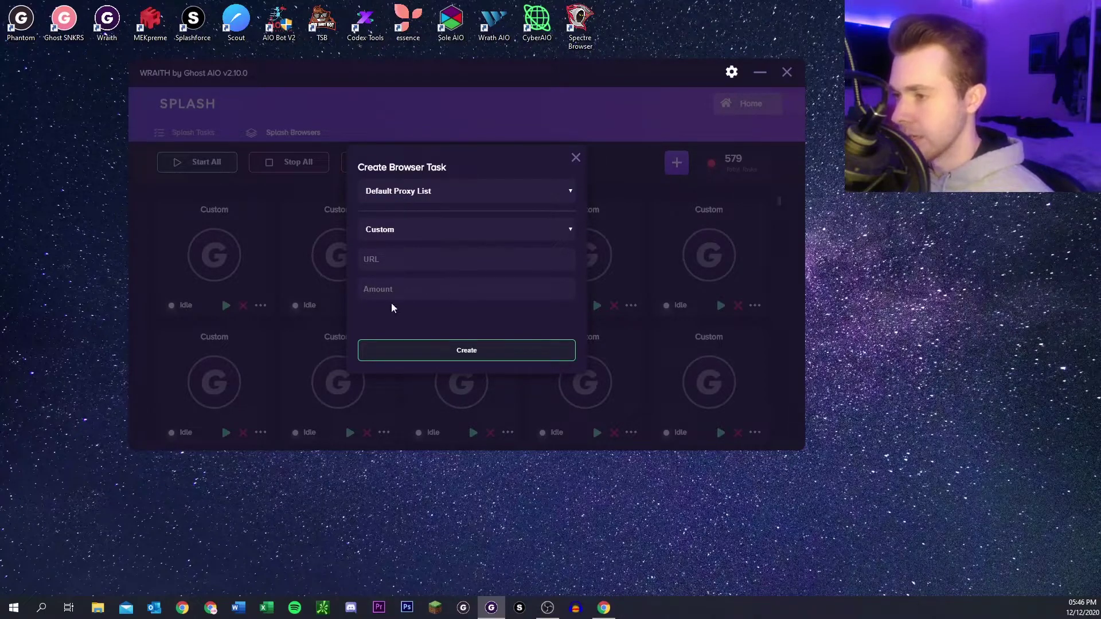
left_click(576, 158)
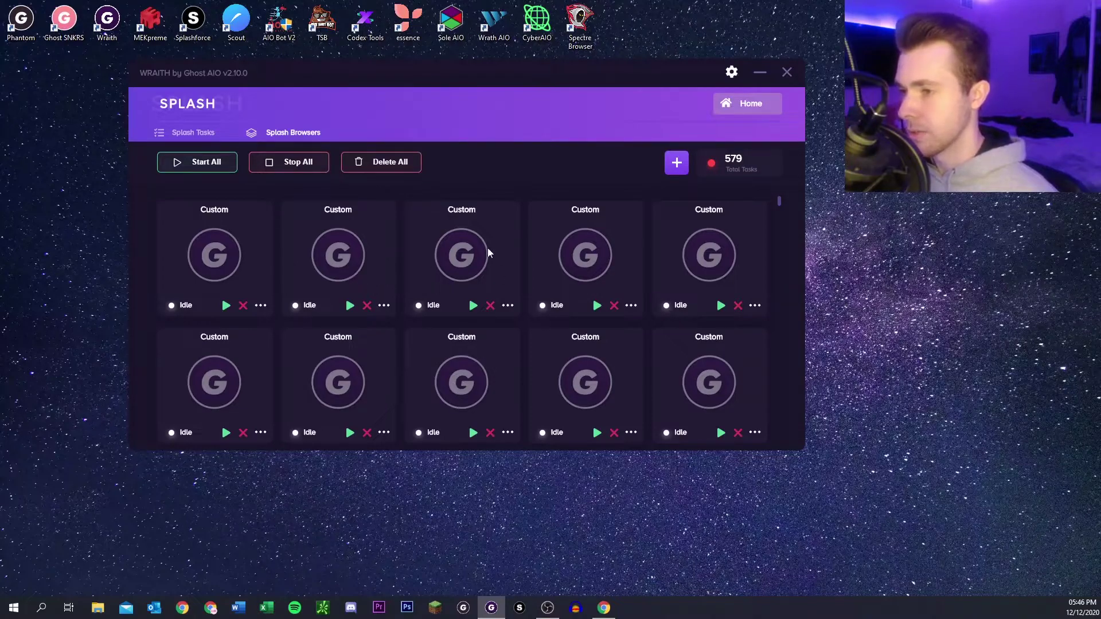
Return home, open the Profile Converter, and choose the grey G bot
left_click(734, 105)
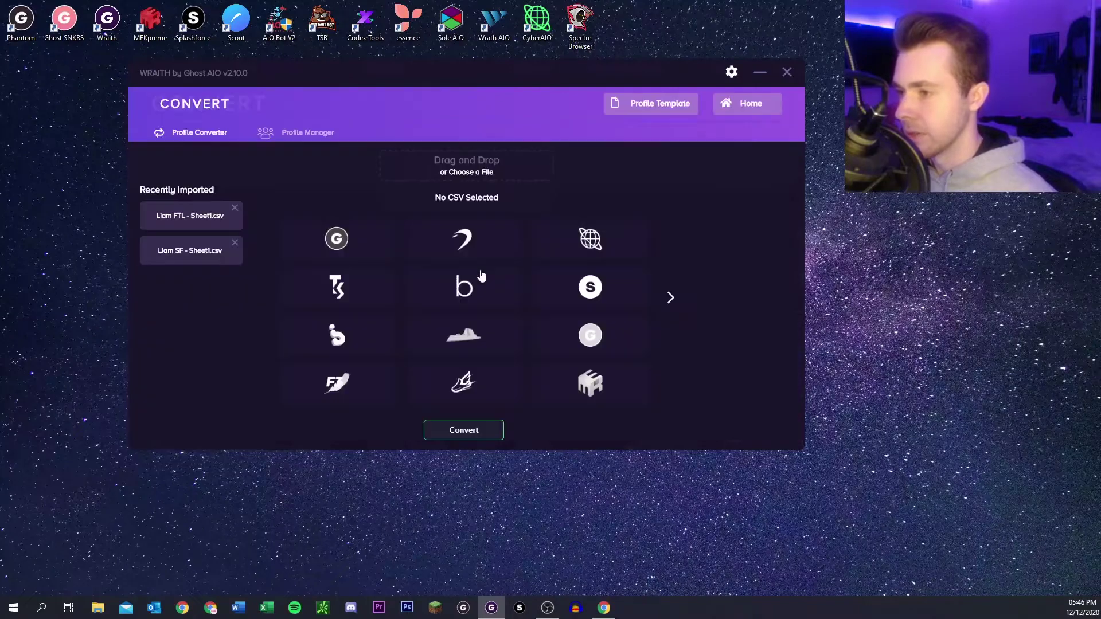
left_click(485, 295)
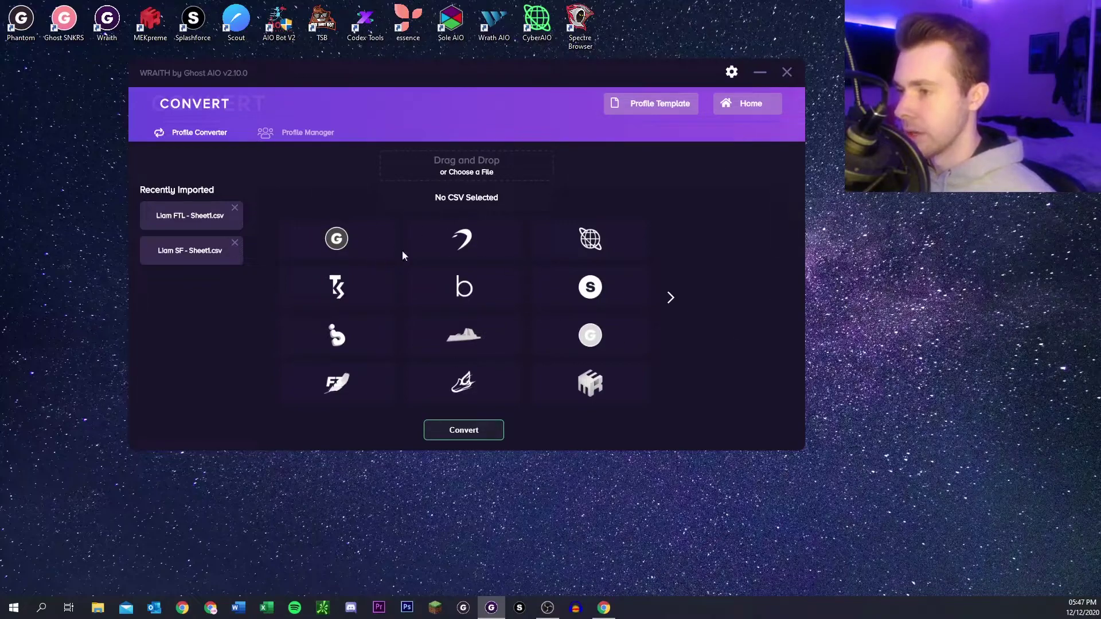
left_click(371, 250)
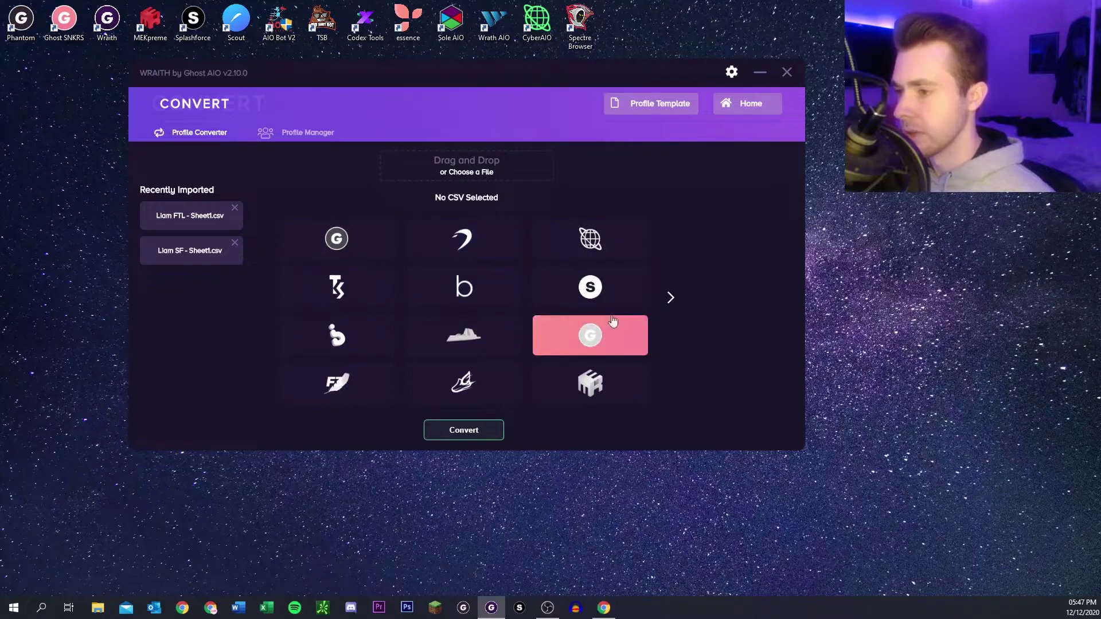
Page through the supported bot grid to the last page and back to the first
left_click(671, 298)
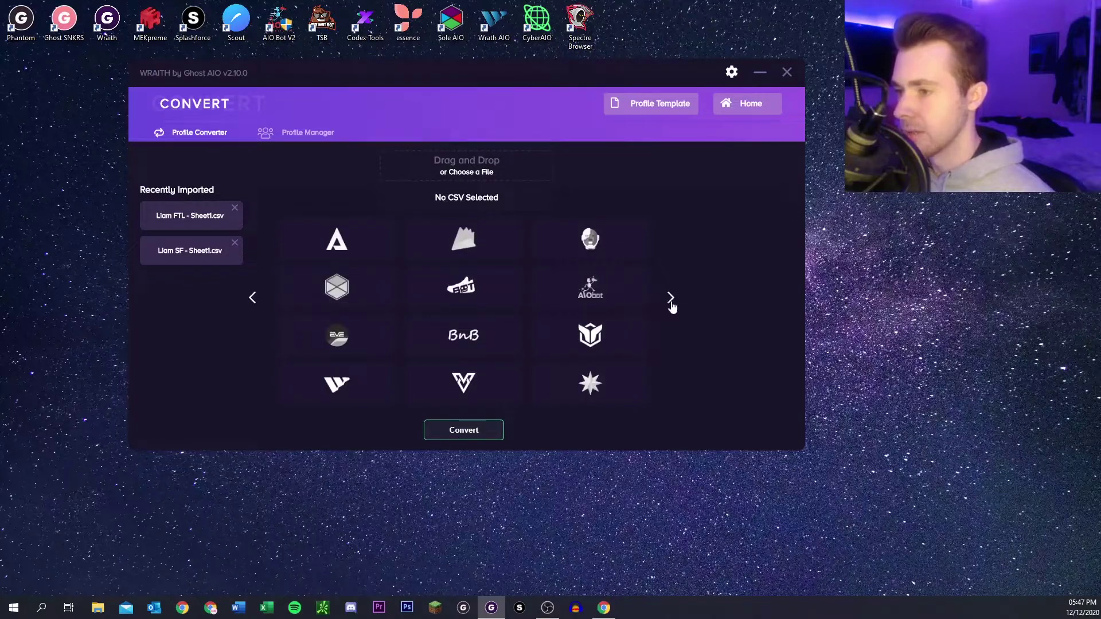
left_click(671, 306)
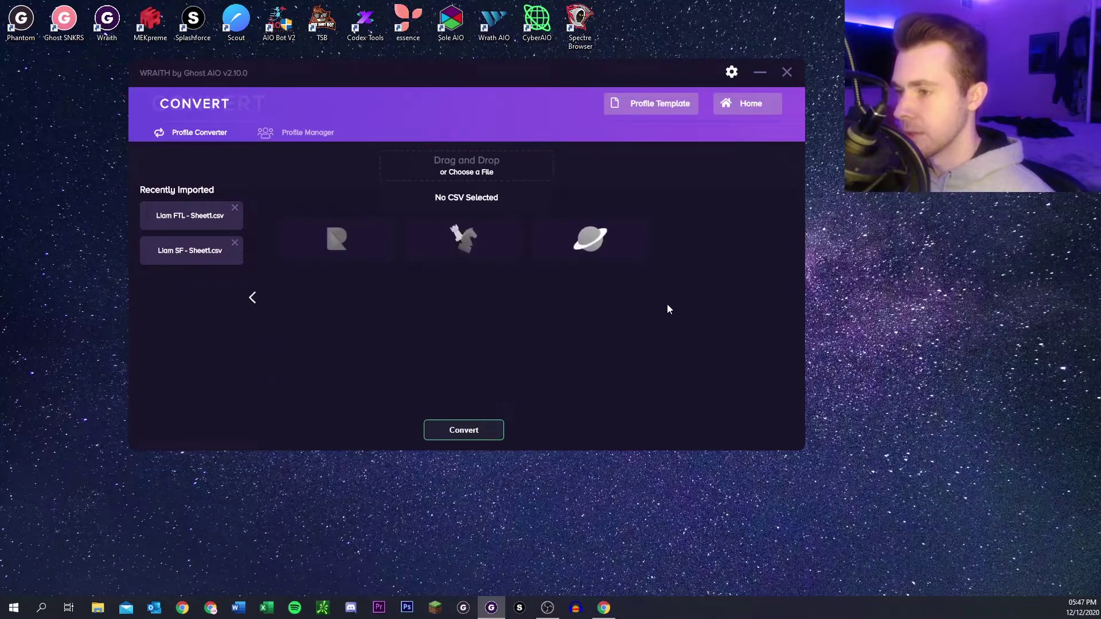
left_click(257, 299)
left_click(257, 303)
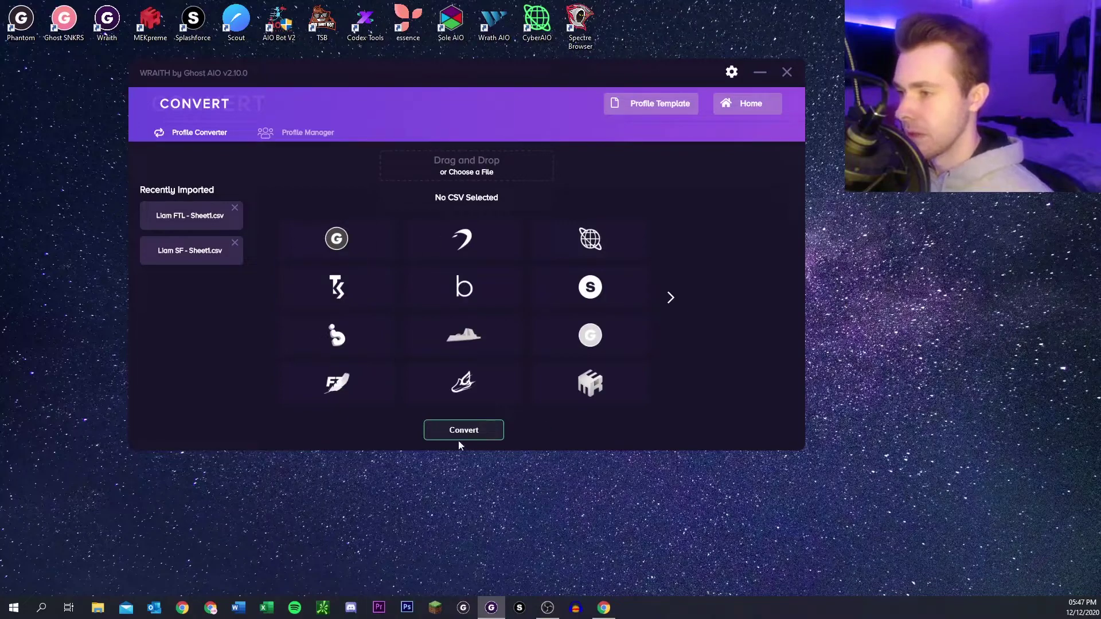
left_click(305, 138)
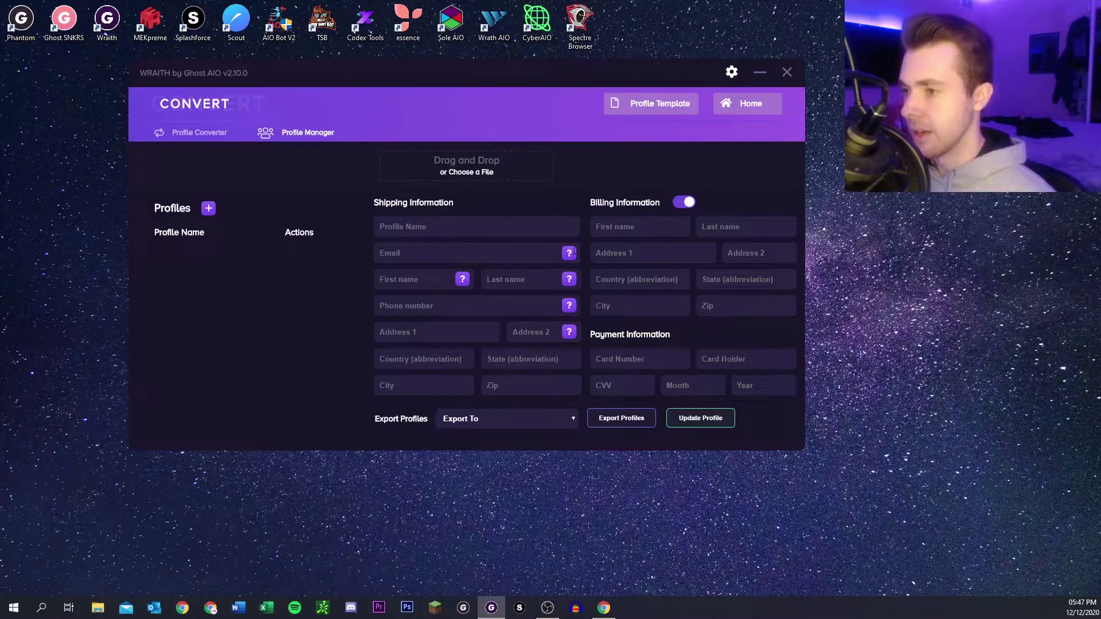
left_click(537, 419)
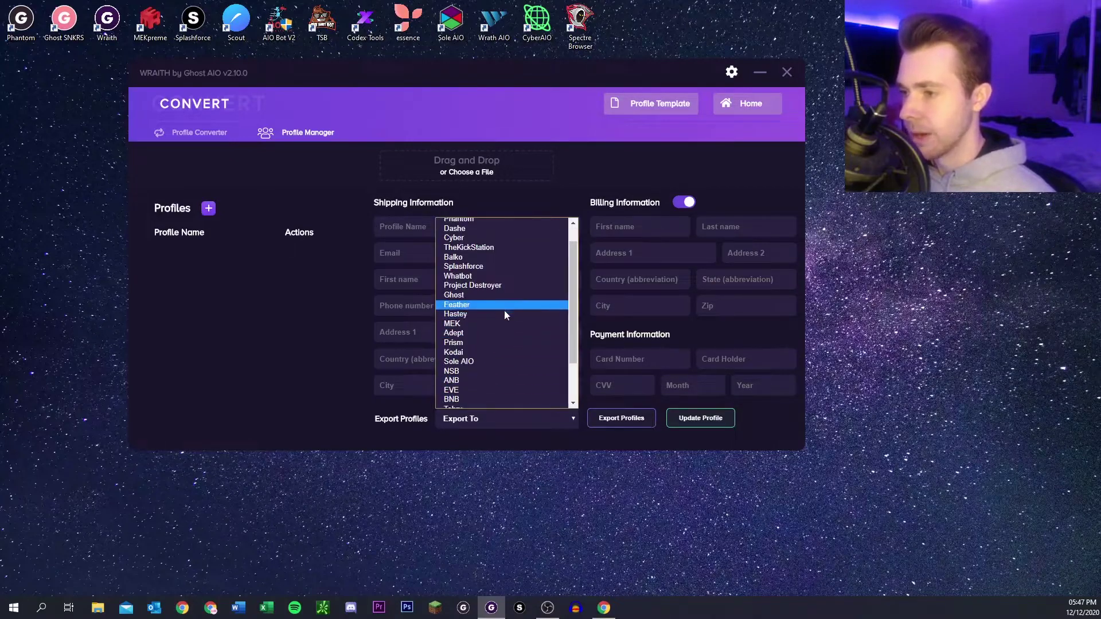
scroll(503, 338, "down", 2)
scroll(501, 363, "up", 3)
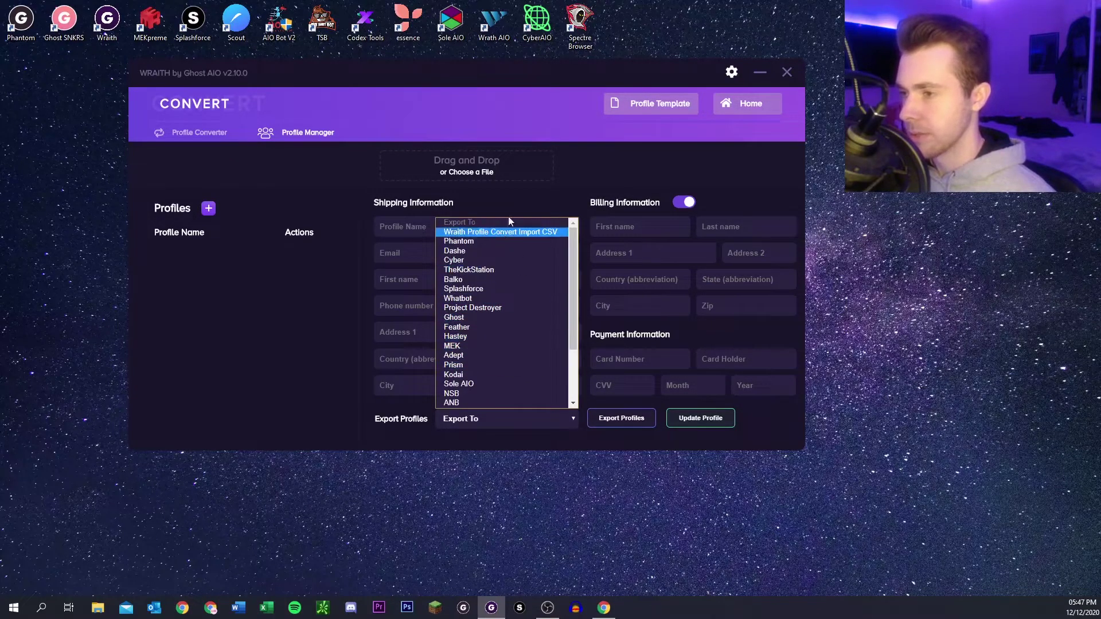
left_click(601, 168)
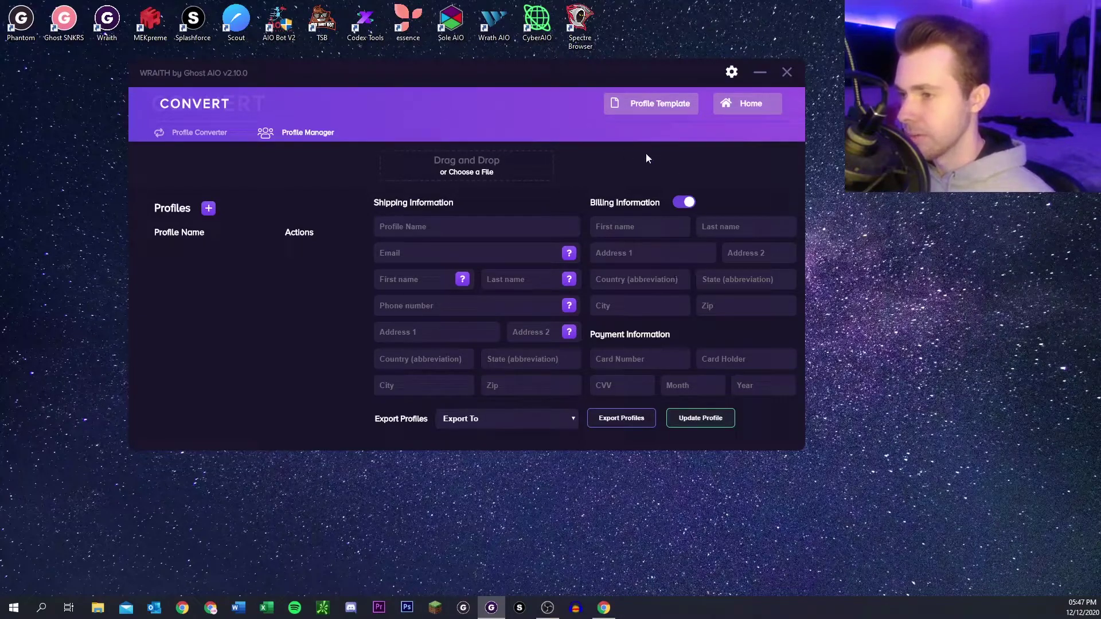
Go home, open the Captcha module, and start a new captcha Create Task form
left_click(728, 109)
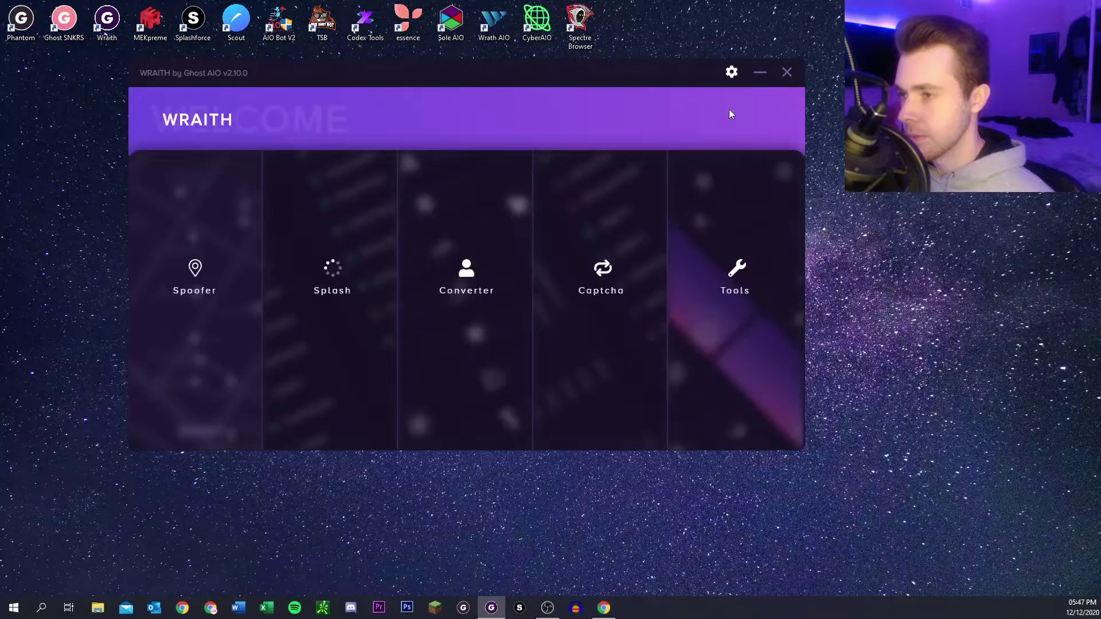
left_click(620, 343)
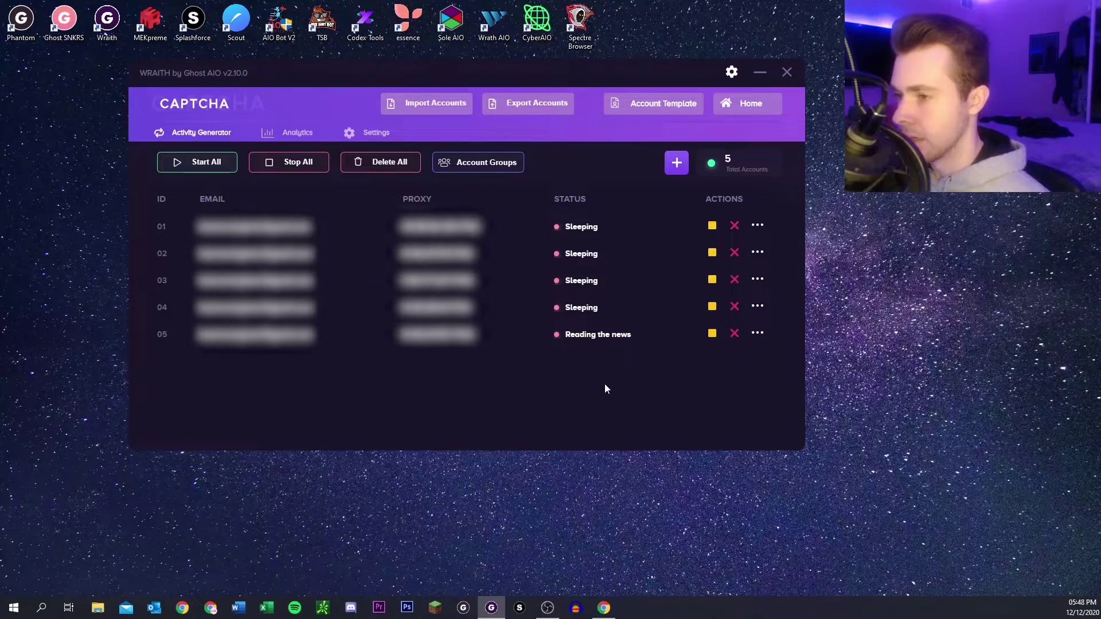
left_click(677, 163)
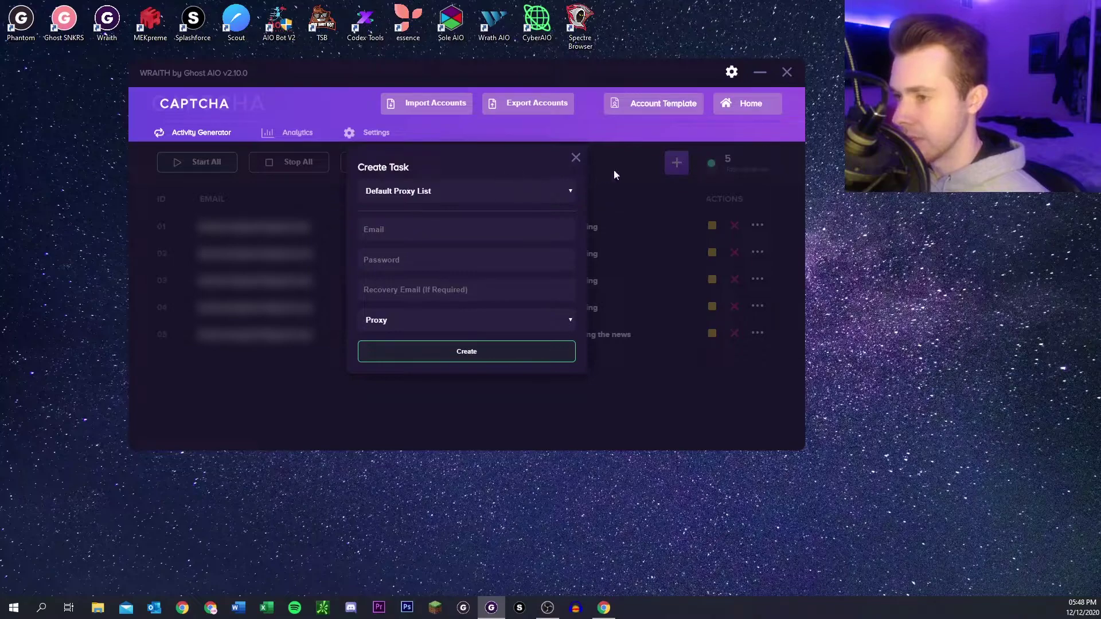
Inspect the task's proxy list and proxy options, keeping Default Proxy List, then discard the form
left_click(429, 195)
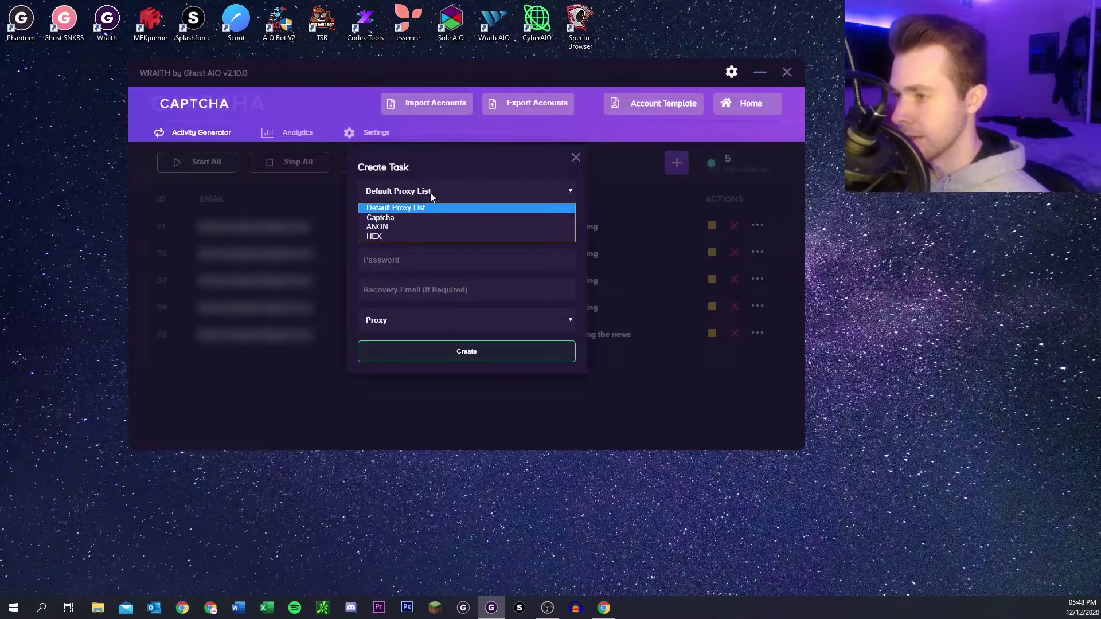
left_click(430, 192)
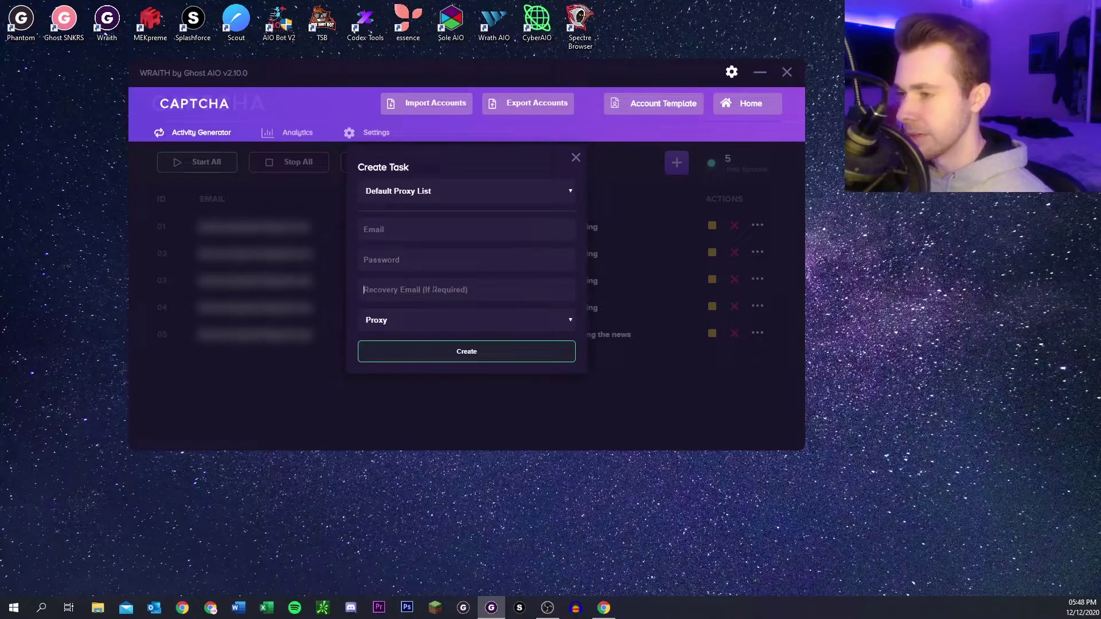
left_click(420, 320)
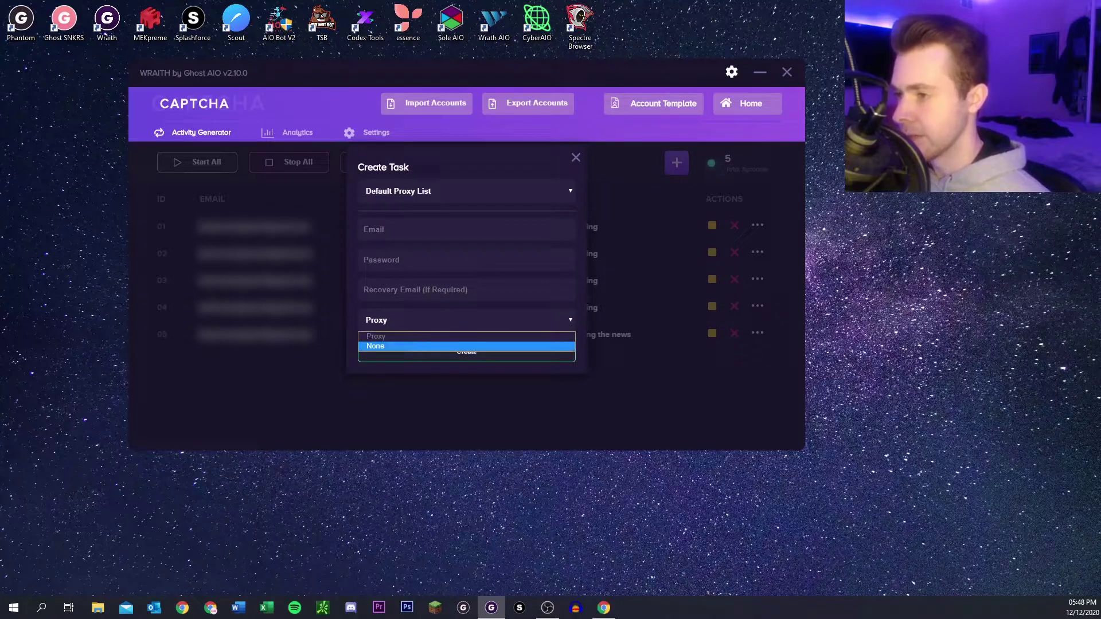
left_click(407, 231)
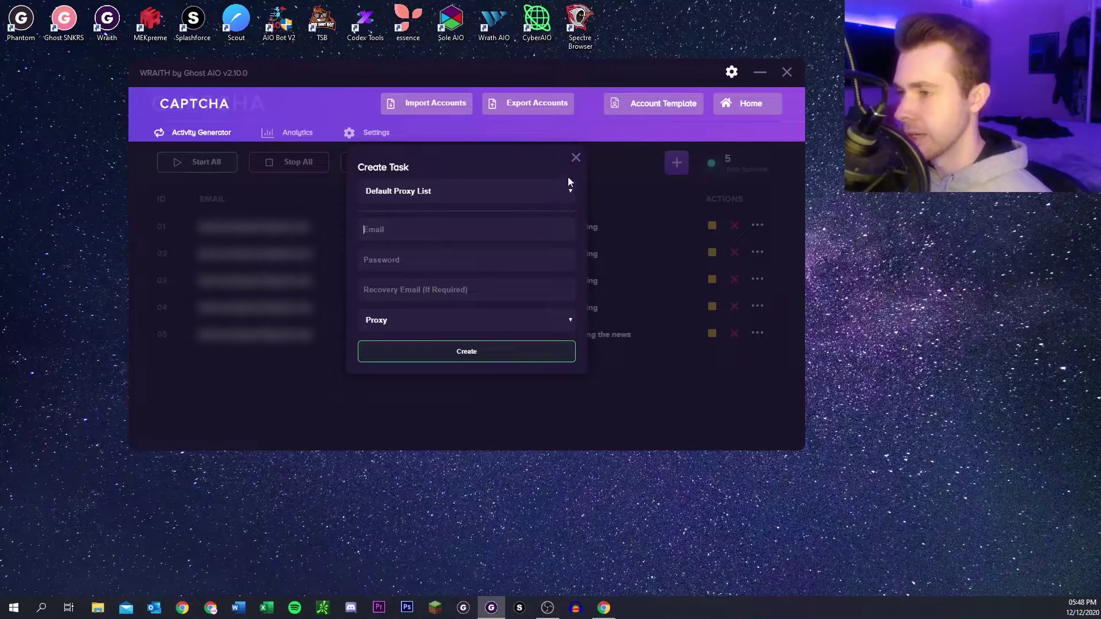
left_click(576, 159)
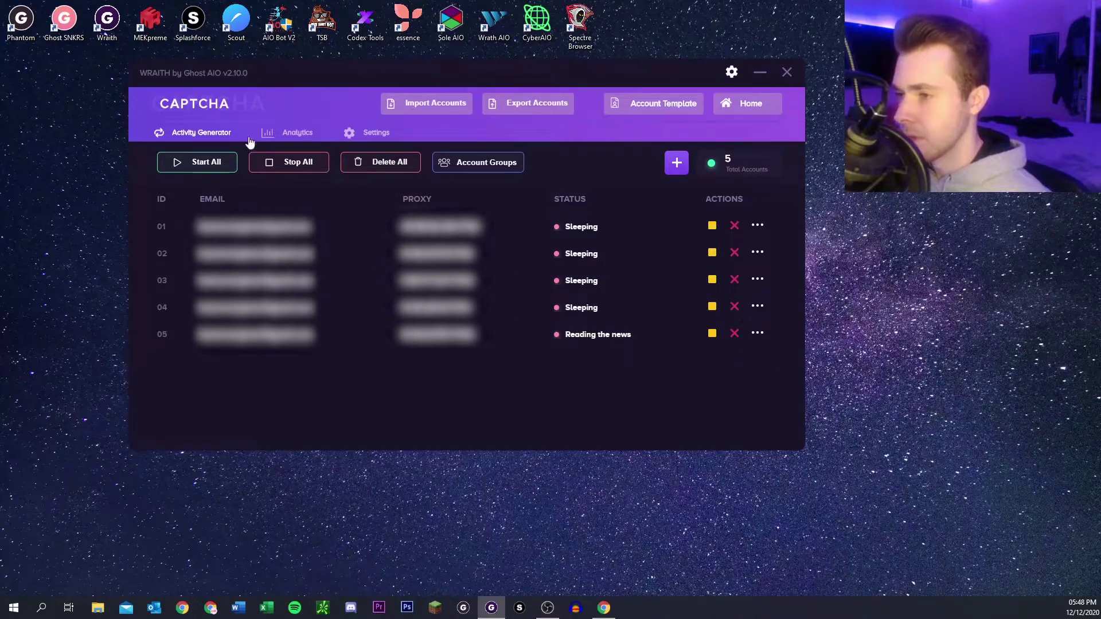
View the Captcha Analytics dashboard, then check Captcha Settings and close them unsaved
left_click(297, 136)
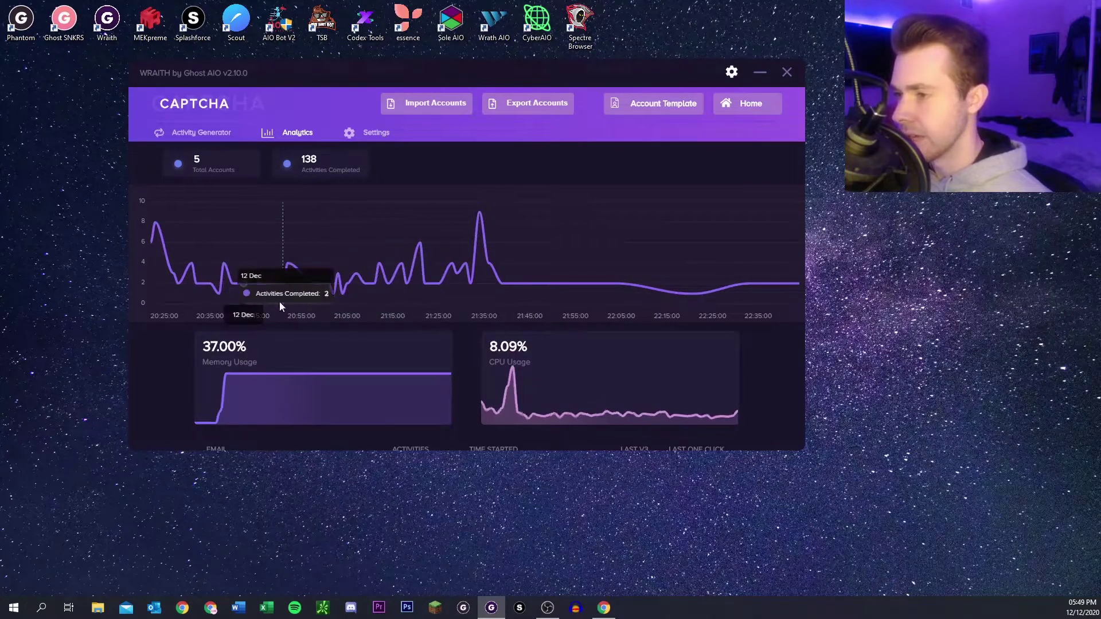
left_click(367, 133)
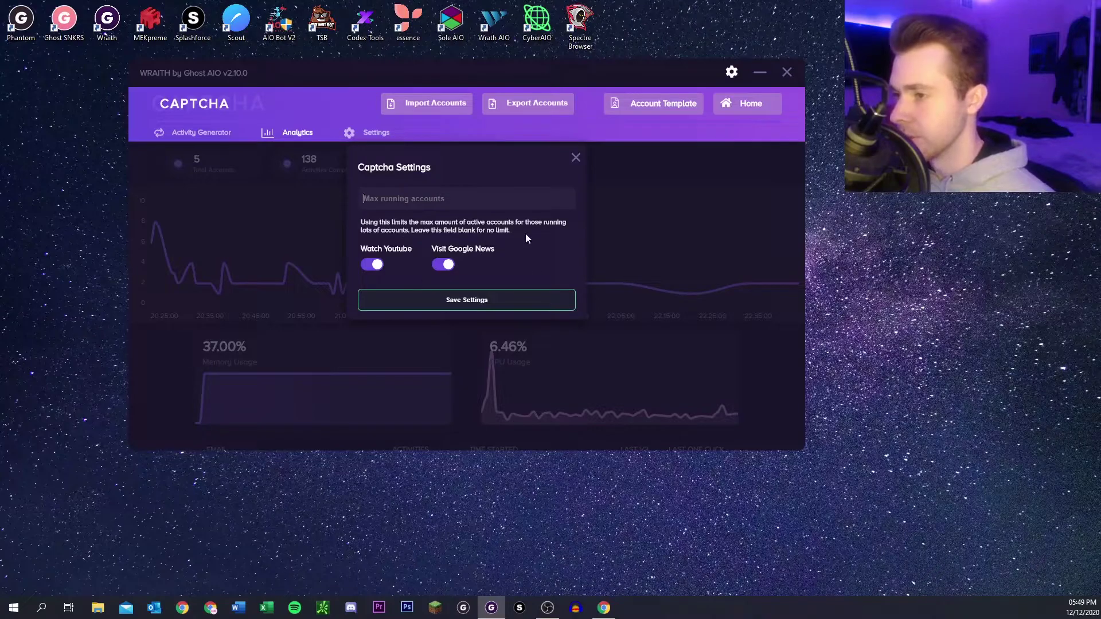
left_click(576, 158)
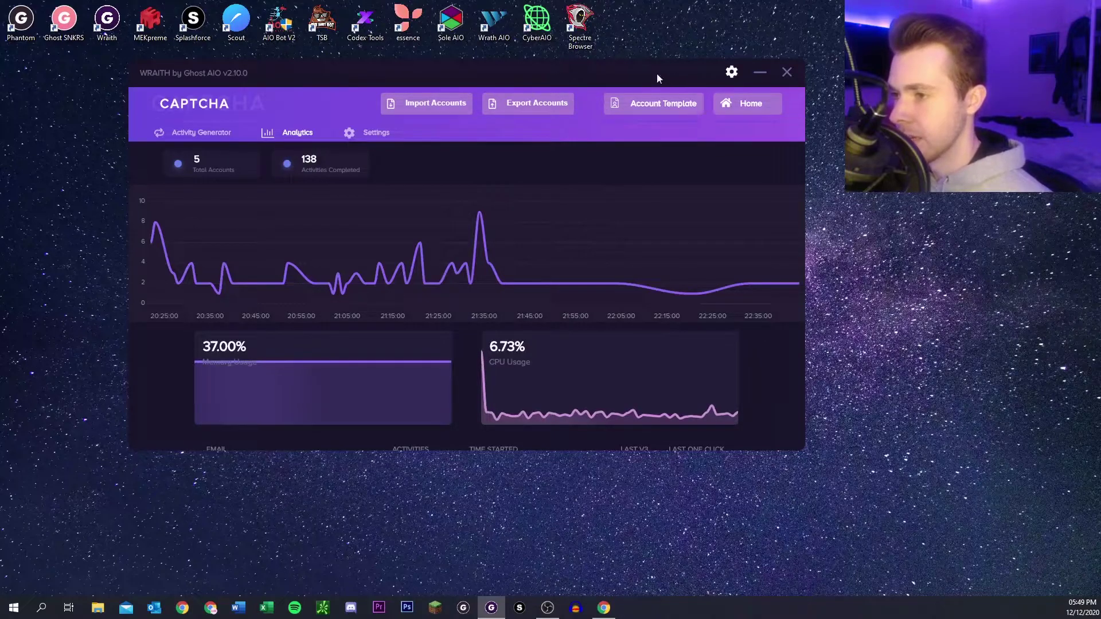
Return home and open the Tools module's Proxy Generator
left_click(745, 109)
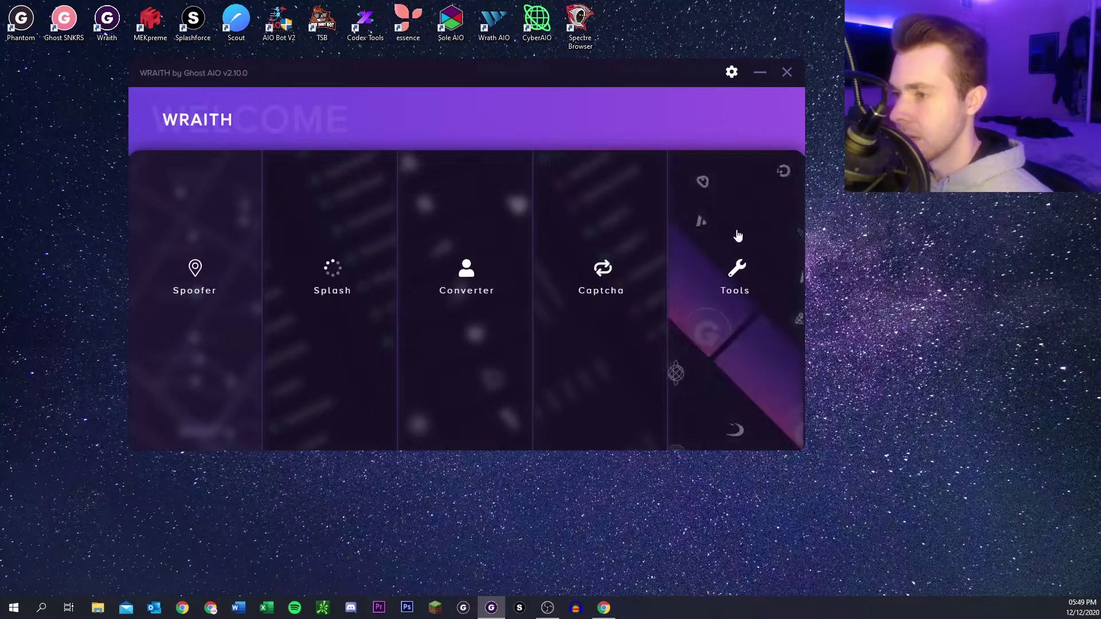
left_click(750, 228)
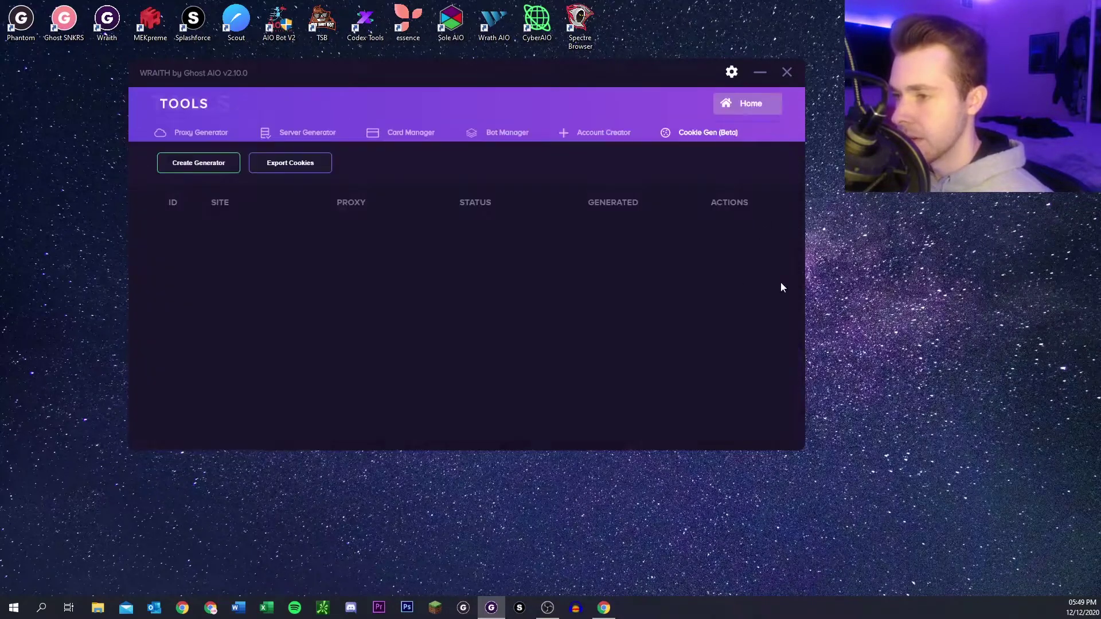
left_click(211, 135)
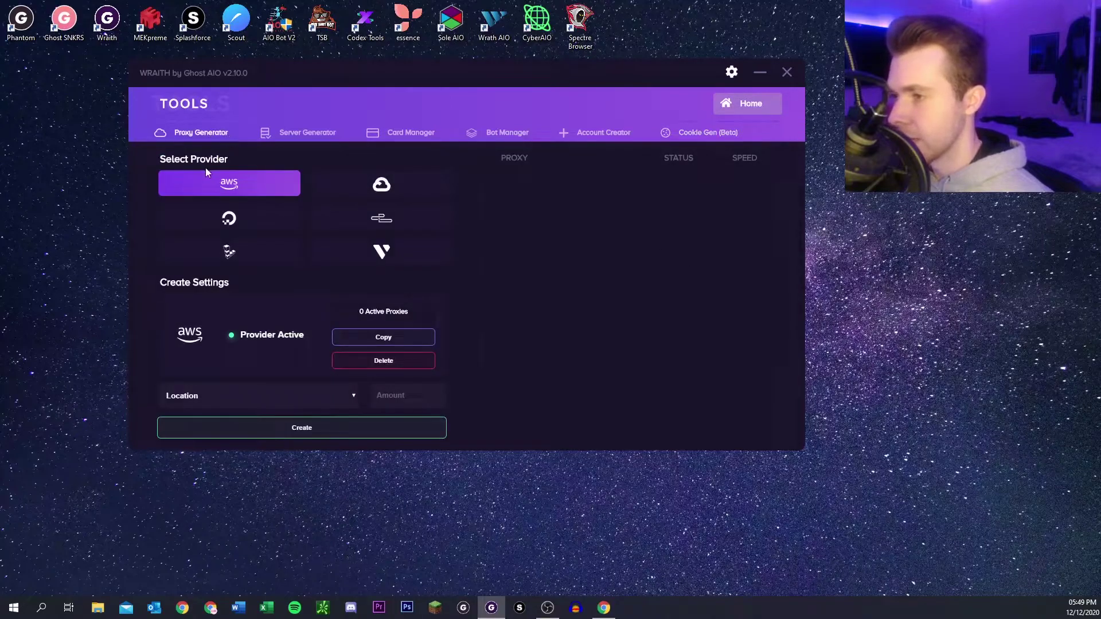
Check each proxy provider's status and settle on AWS, glancing at its location list
left_click(378, 181)
left_click(383, 220)
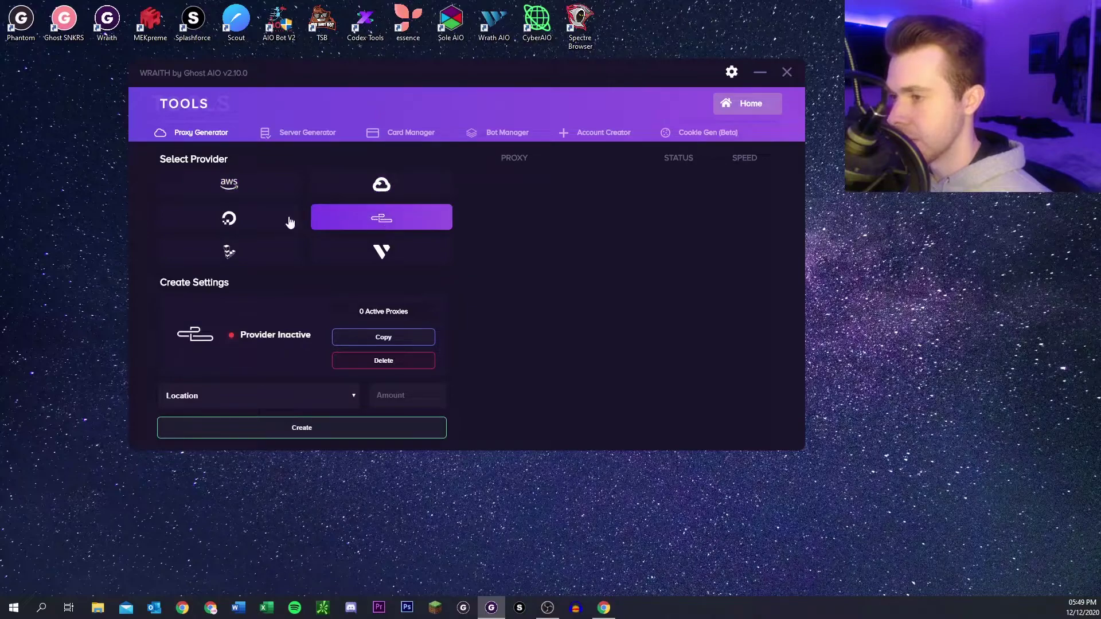
left_click(281, 226)
left_click(269, 256)
left_click(361, 255)
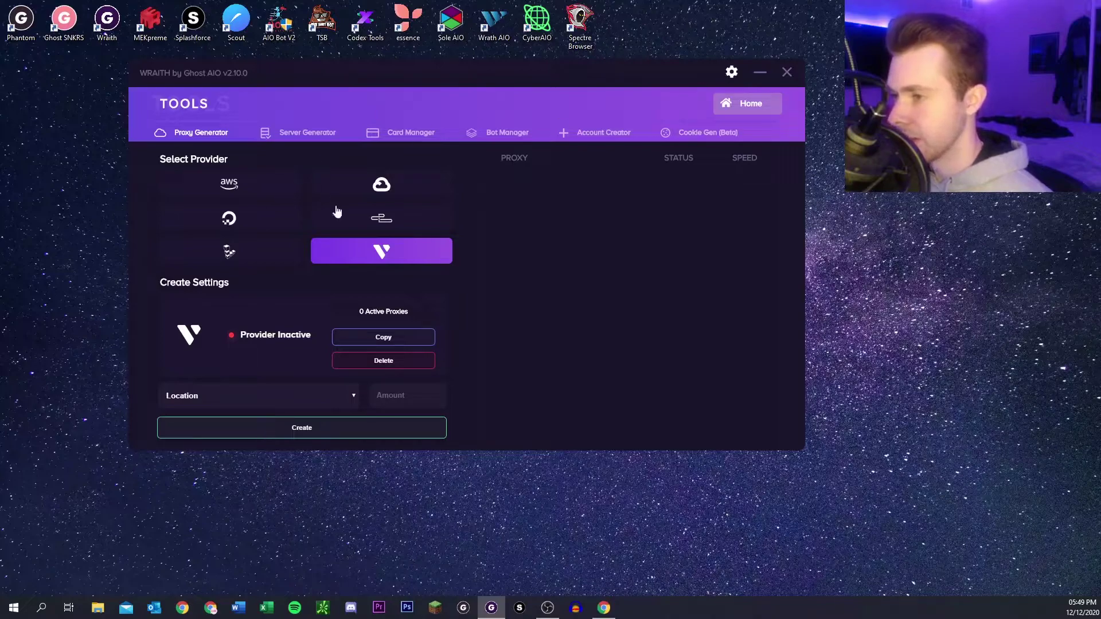
left_click(287, 208)
left_click(261, 191)
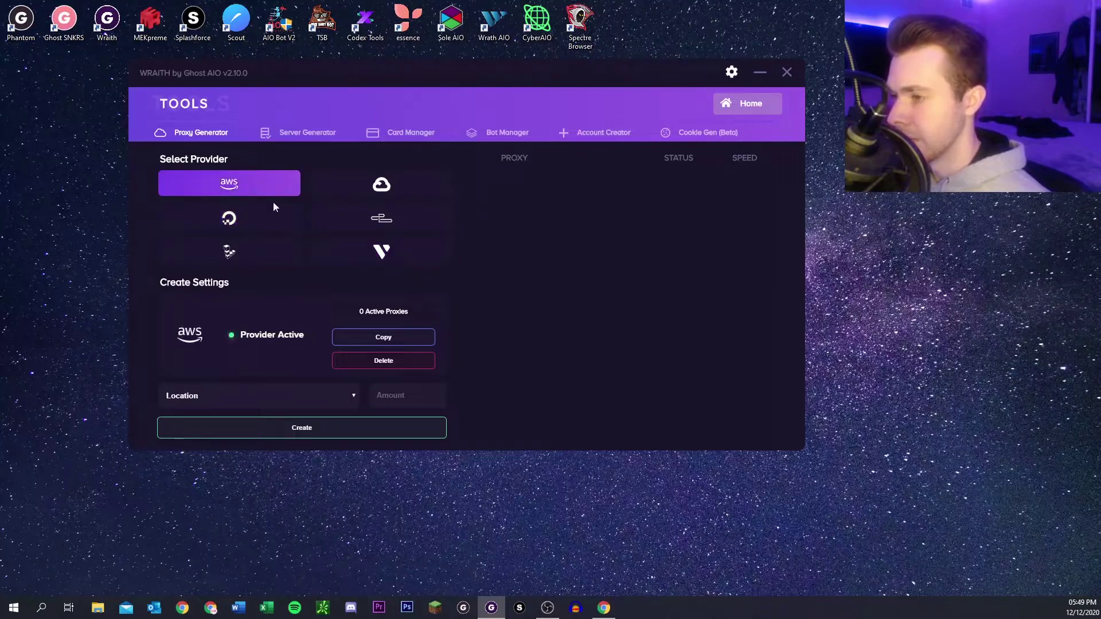
left_click(282, 404)
left_click(266, 400)
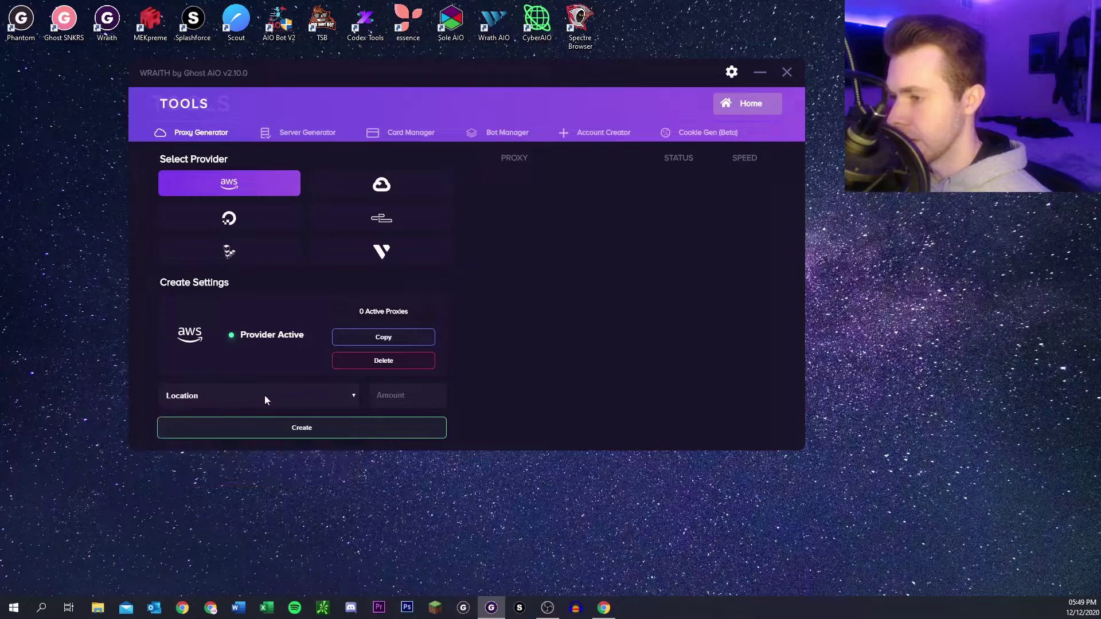
Compare cloud platforms in the Server Generator, ending on AWS hourly server prices
left_click(278, 139)
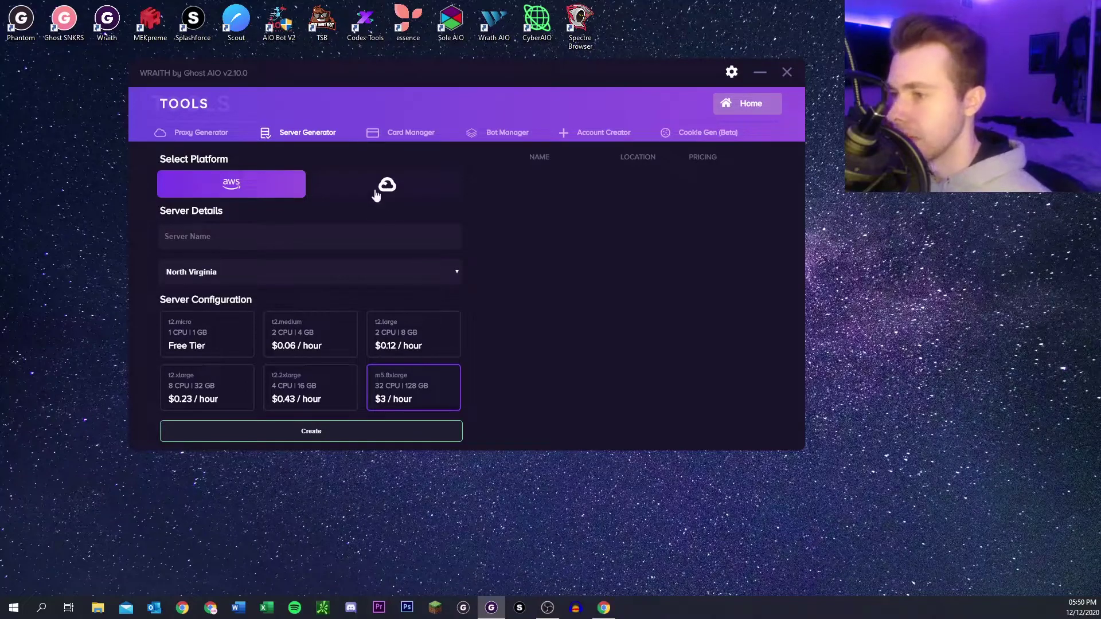
left_click(404, 191)
left_click(240, 188)
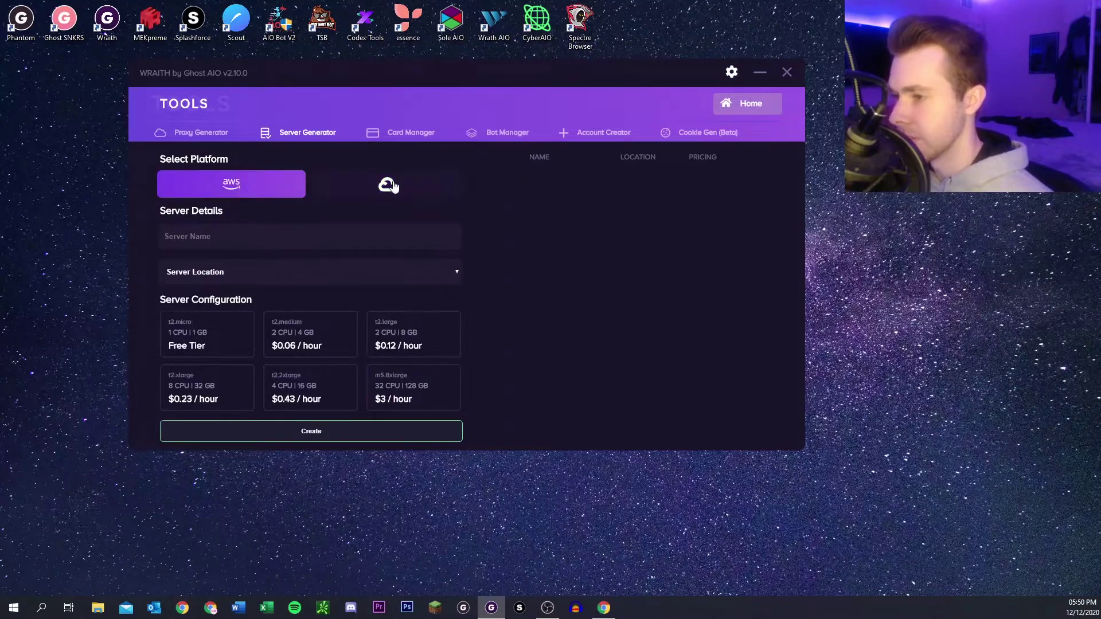
left_click(328, 190)
left_click(259, 184)
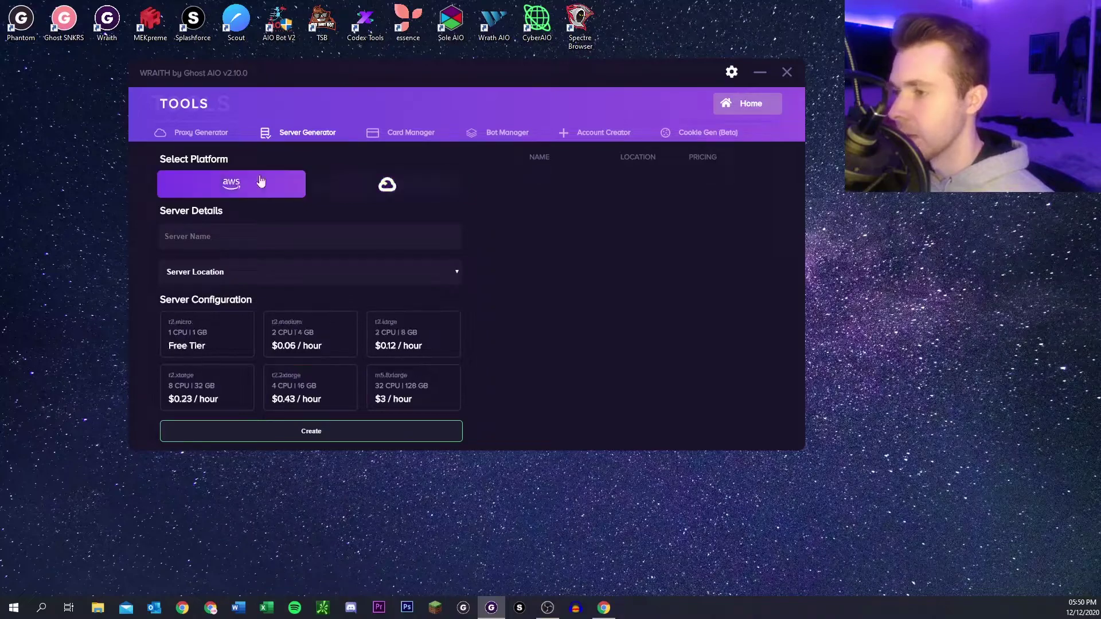
Browse the Card Manager grid, then view the Bot Manager's Phantom, MEK and Splashforce licences
left_click(415, 135)
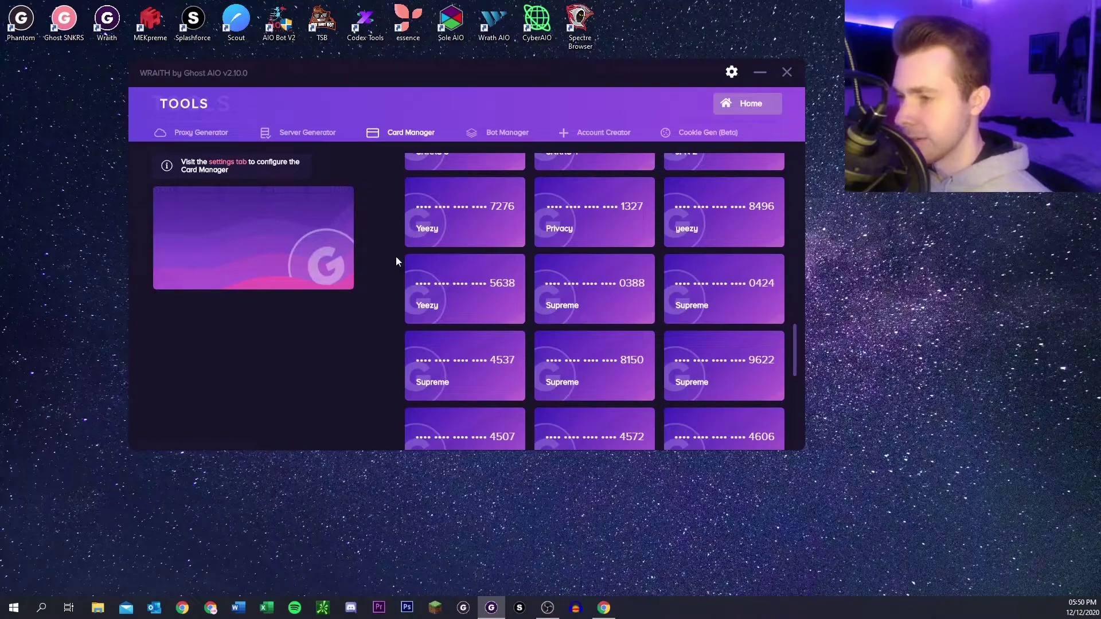
scroll(413, 294, "up", 10)
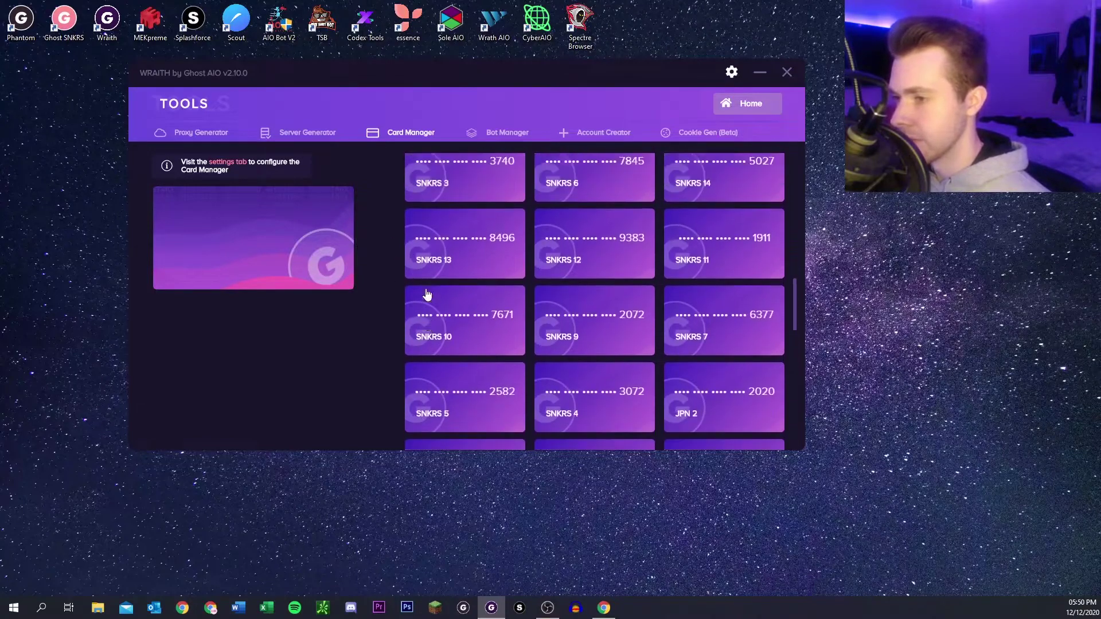
scroll(428, 291, "up", 5)
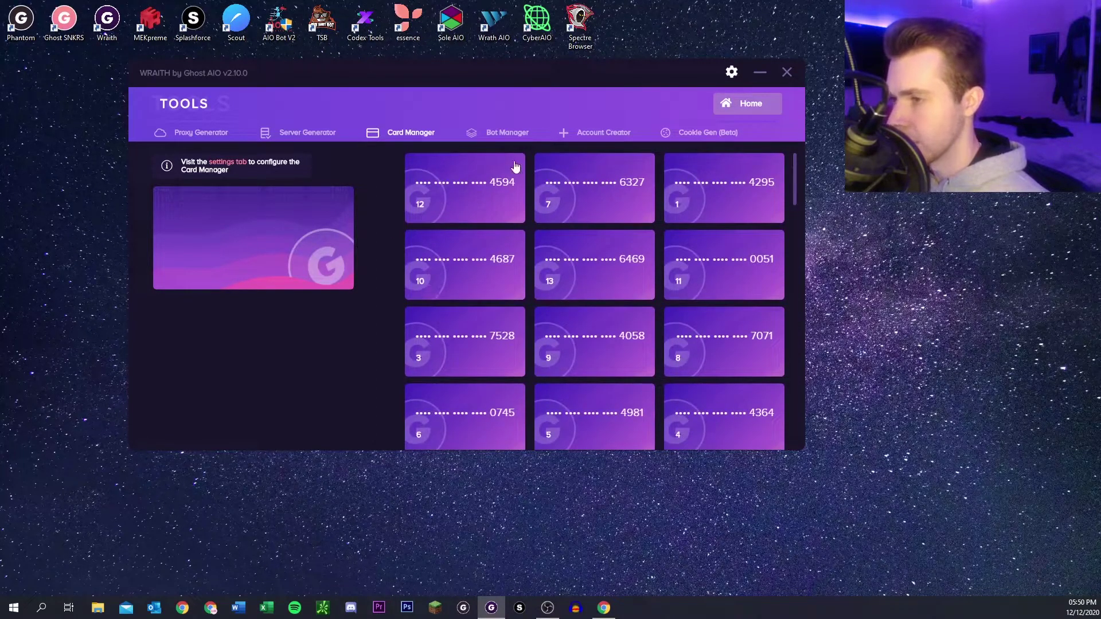
left_click(492, 137)
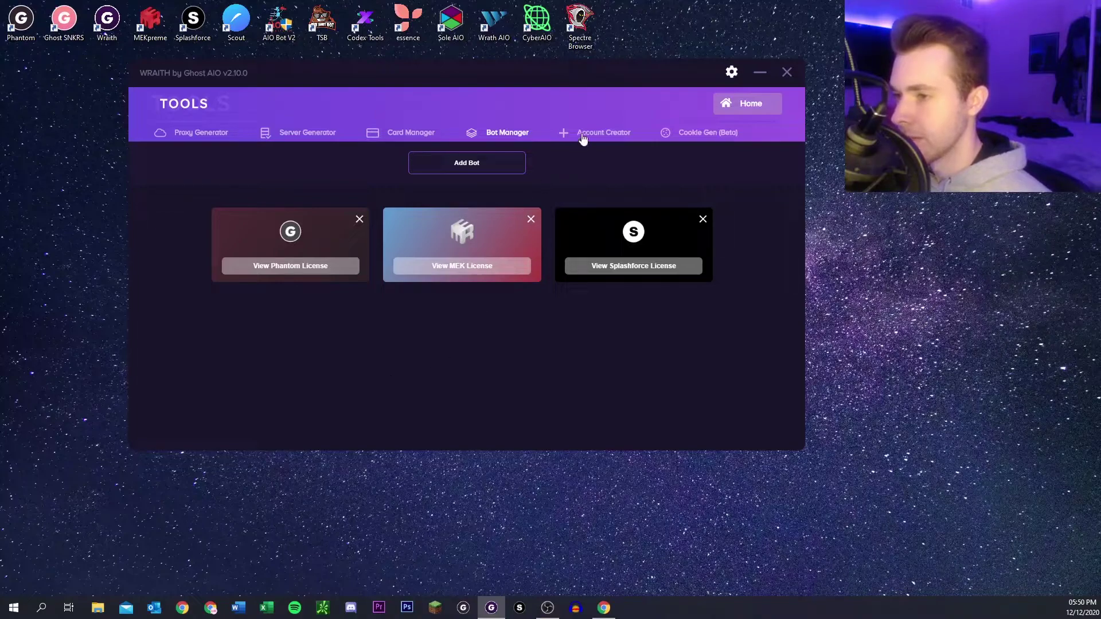
Look through the supported bots in the Add Bot form and close it without adding one
left_click(496, 168)
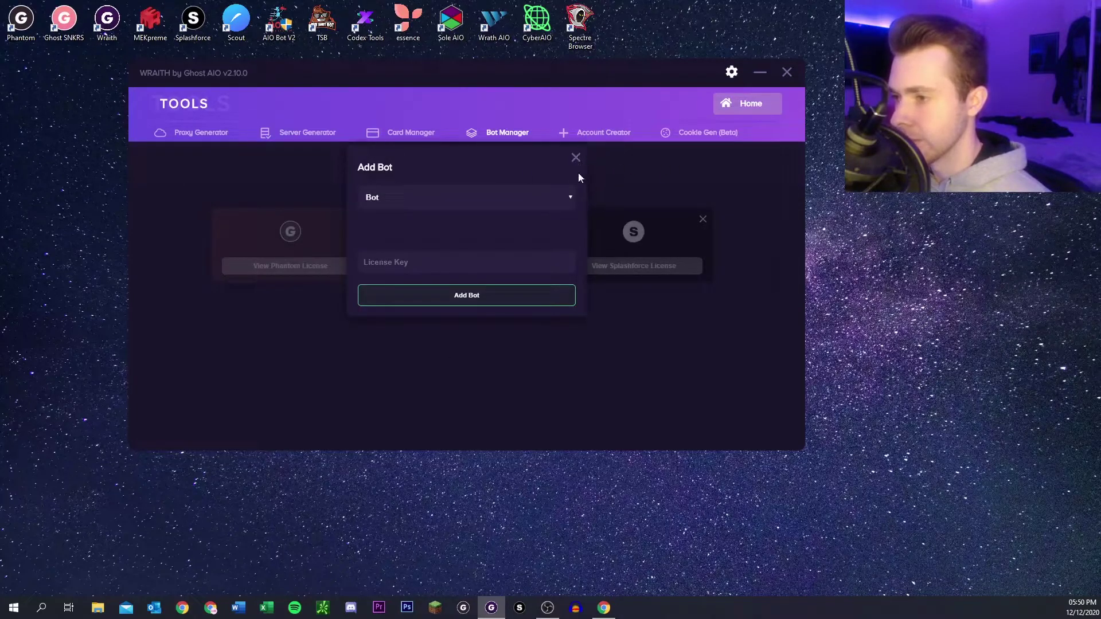
left_click(559, 197)
scroll(489, 294, "down", 2)
scroll(489, 294, "up", 2)
left_click(538, 190)
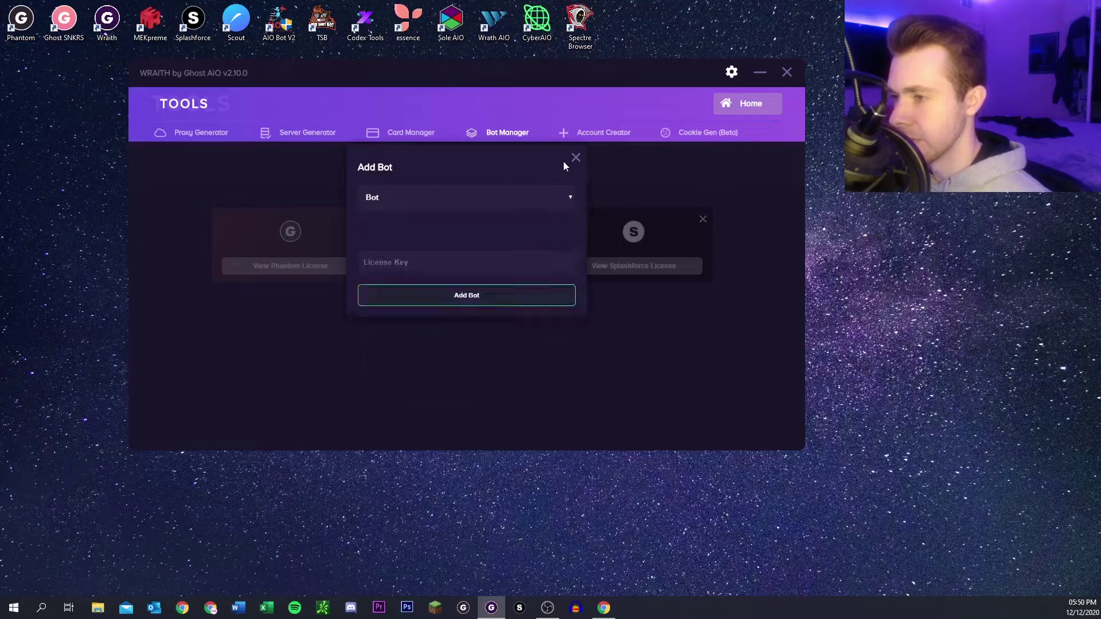
left_click(576, 159)
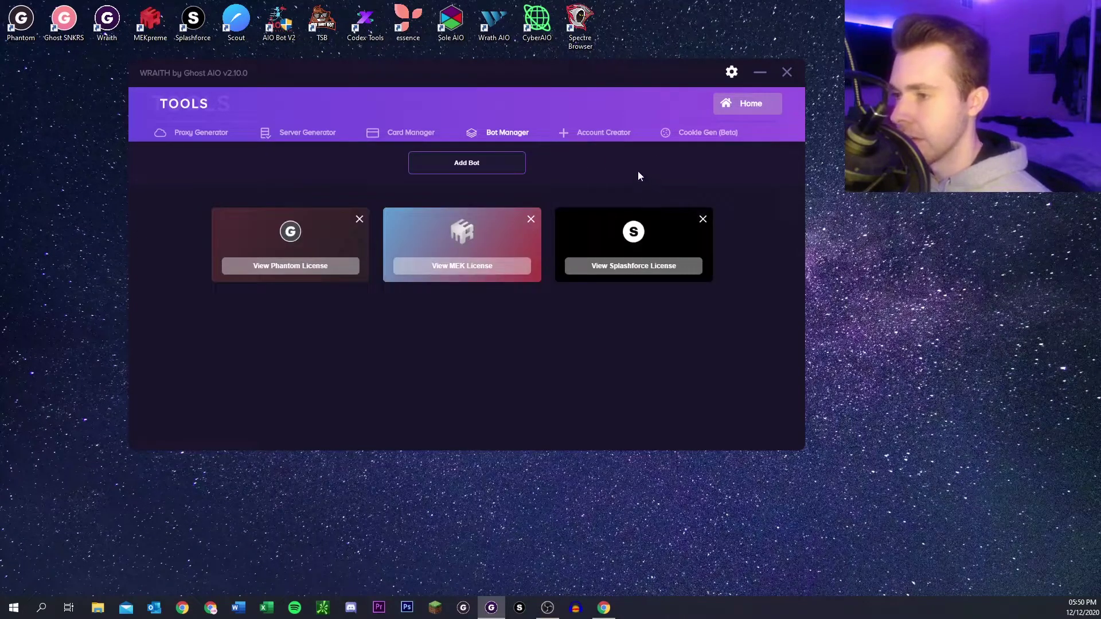
In the Account Creator, choose Undefeated as the store with quantity 1, and check its settings
left_click(619, 140)
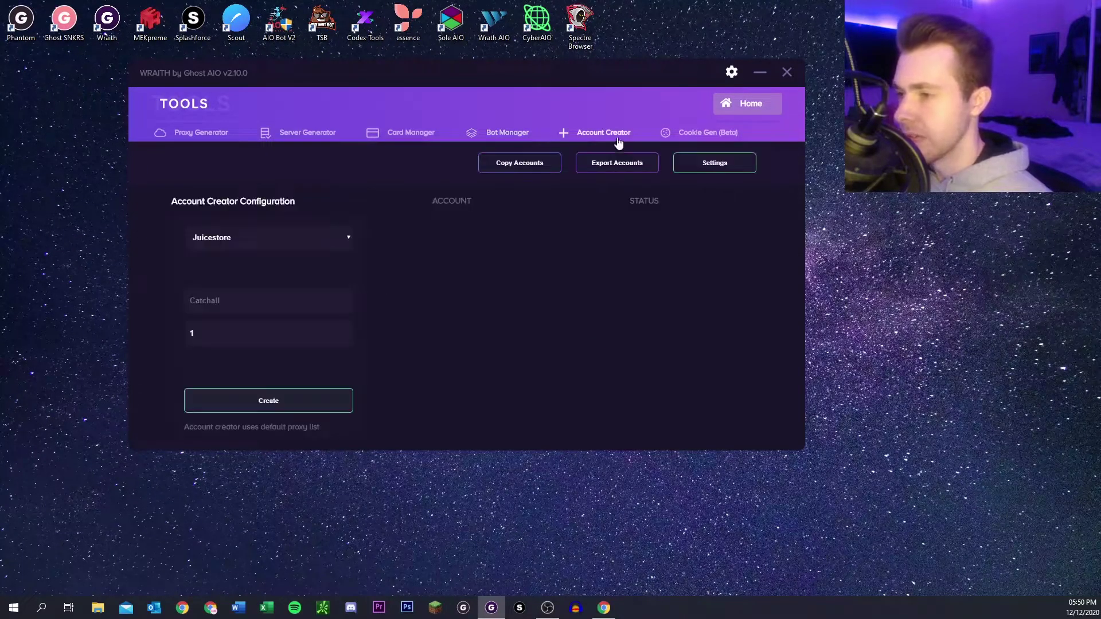
left_click(286, 237)
scroll(257, 325, "down", 10)
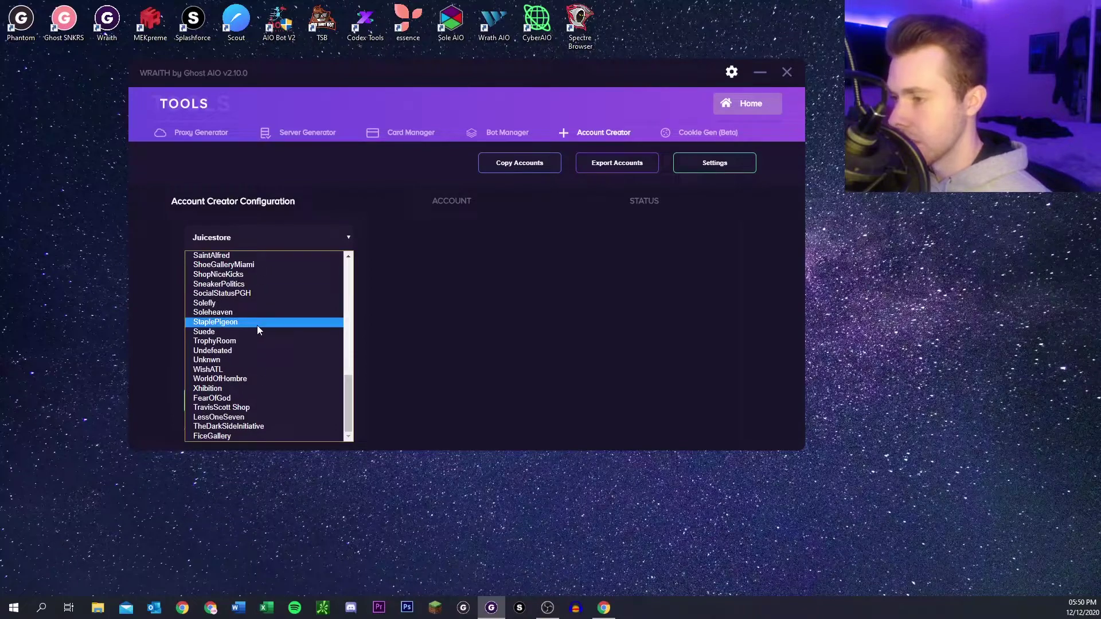
left_click(248, 350)
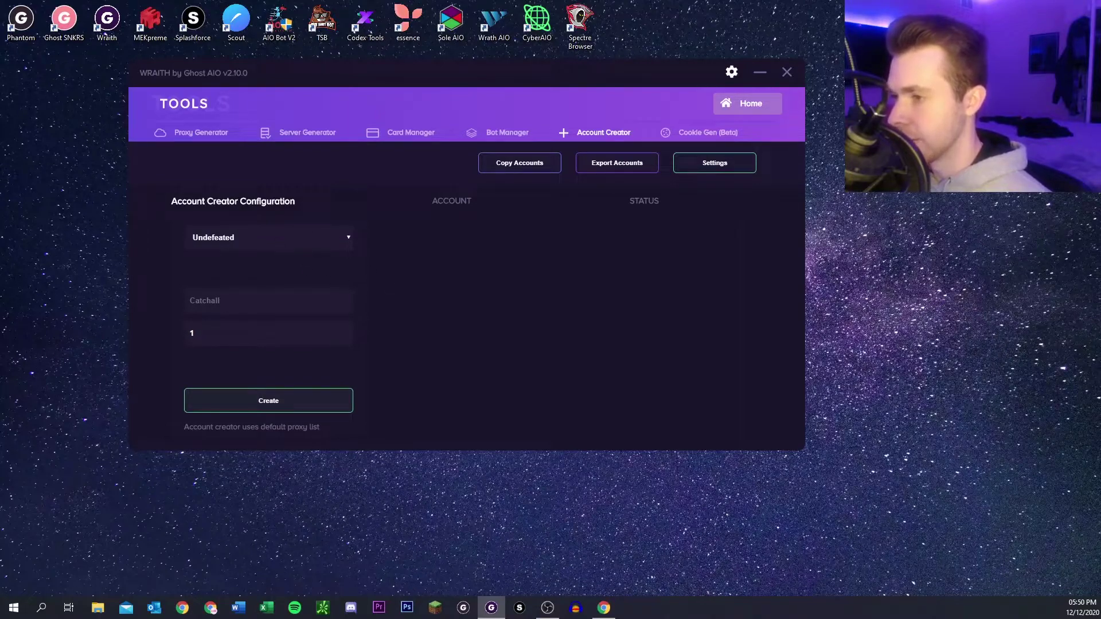
left_click_drag(227, 346, 181, 326)
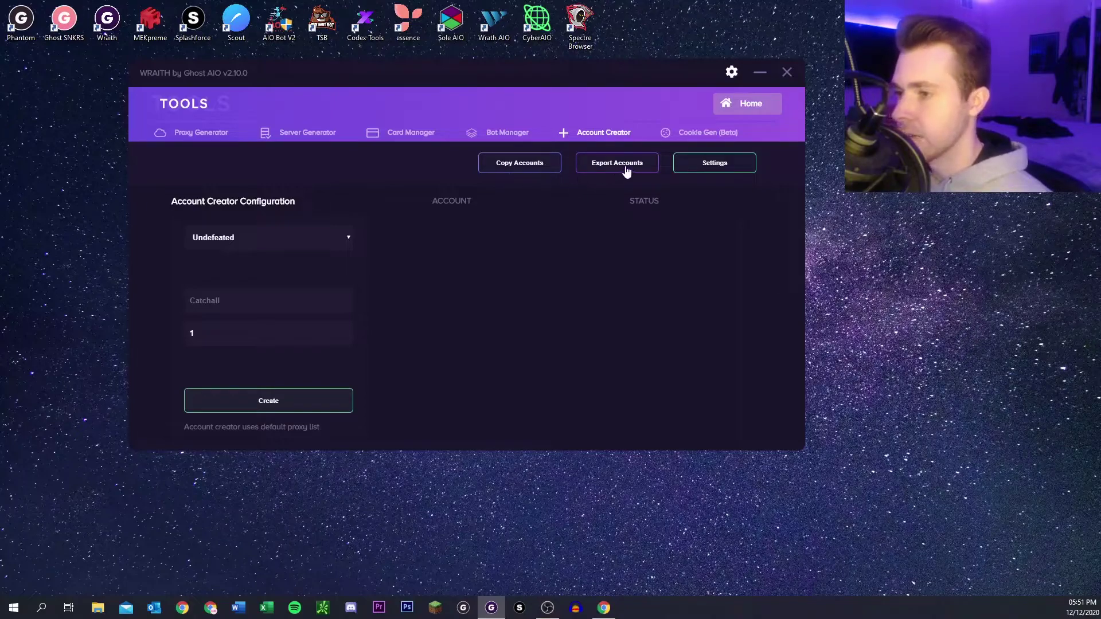
left_click(727, 167)
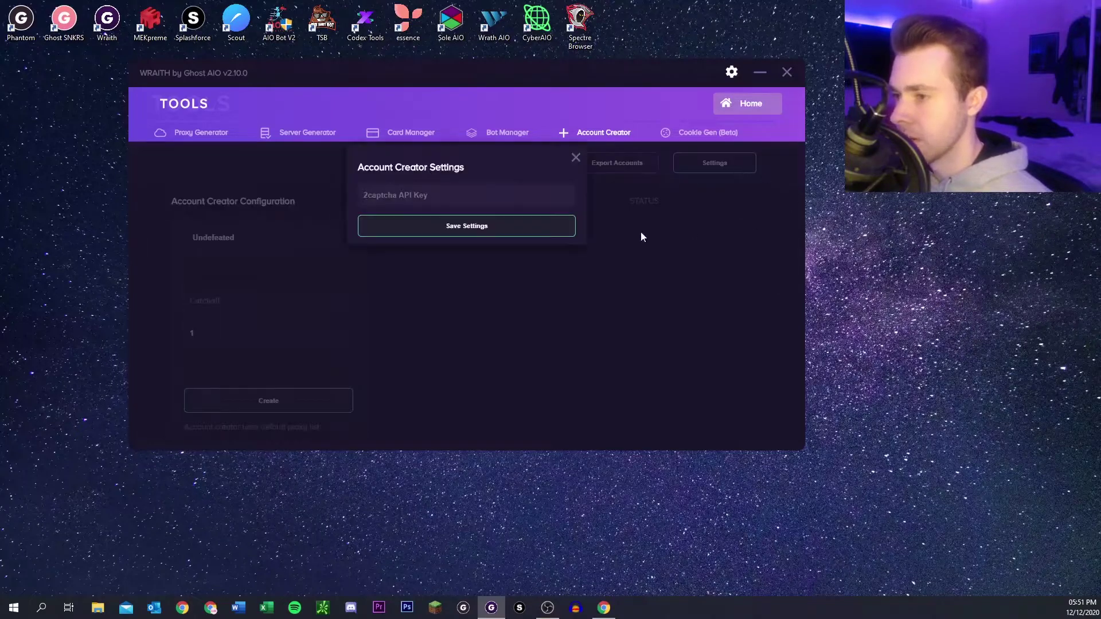
left_click(575, 160)
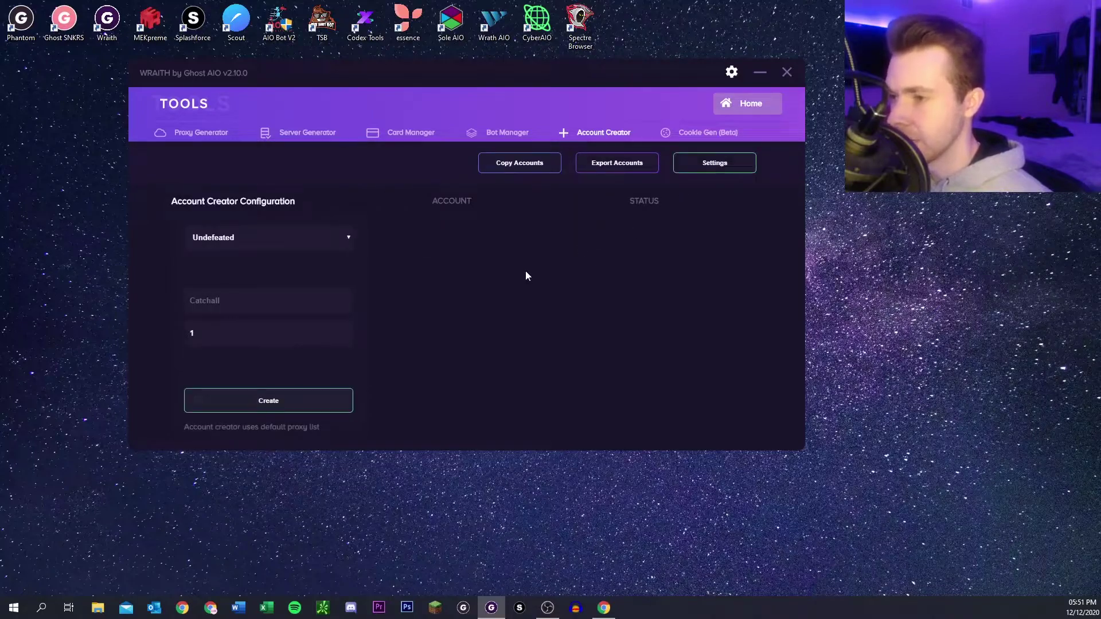
Start a new Cookie Gen (Beta) generator and review the site list, keeping Footlocker
left_click(673, 135)
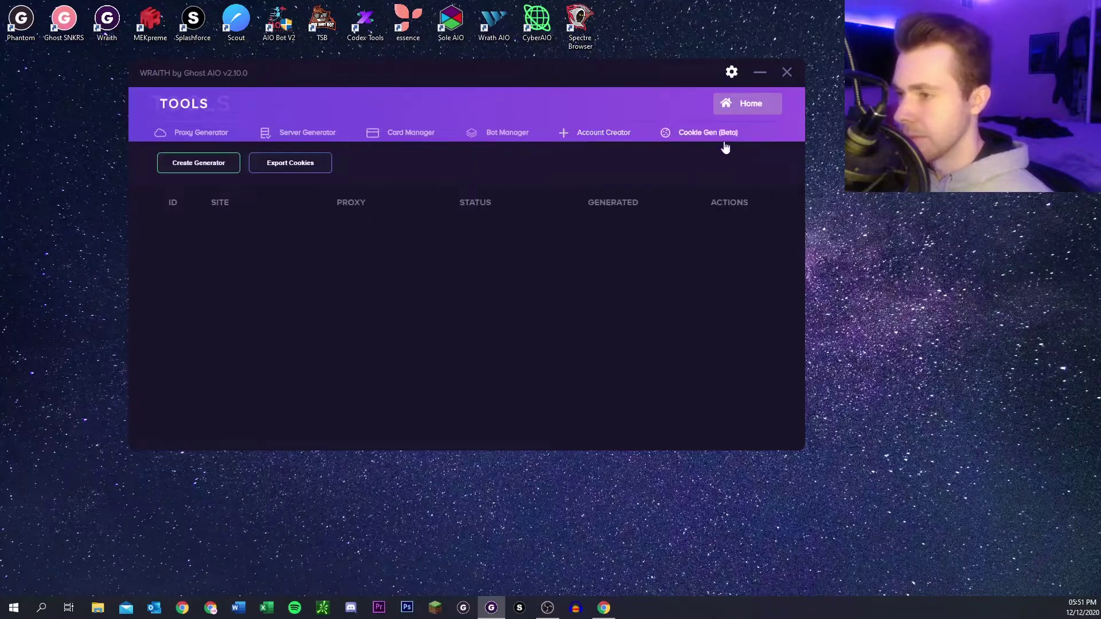
left_click(219, 166)
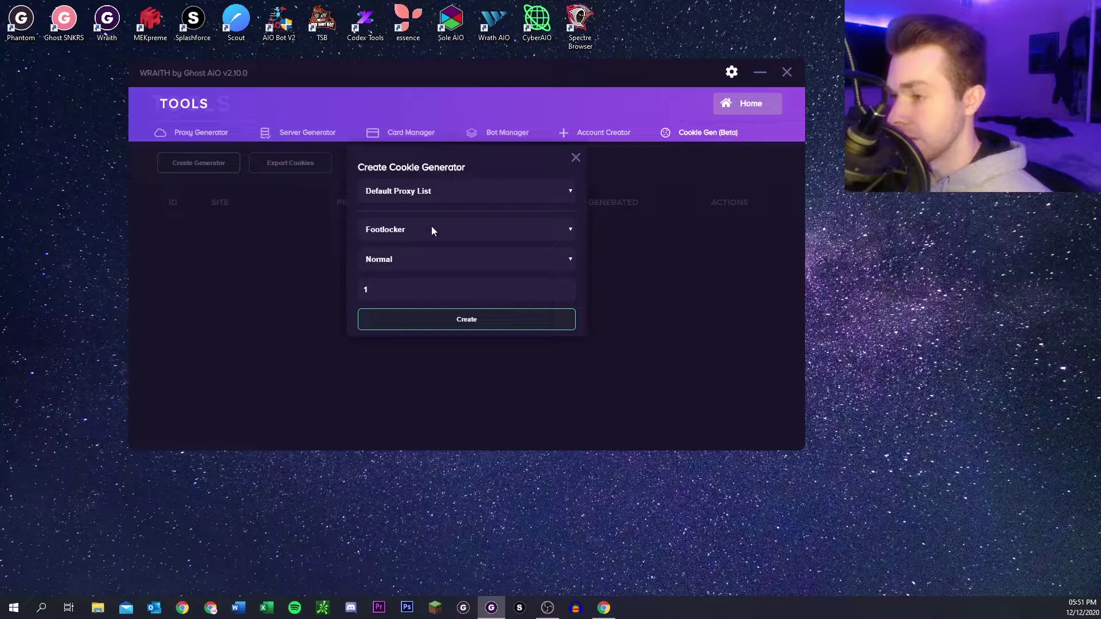
left_click(431, 237)
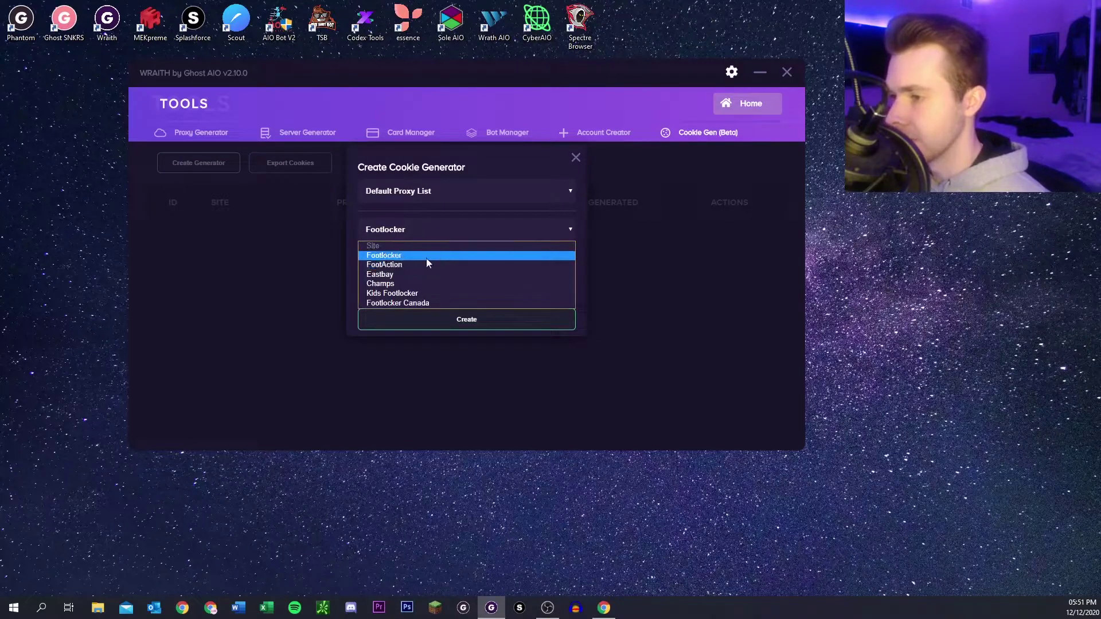
left_click(466, 228)
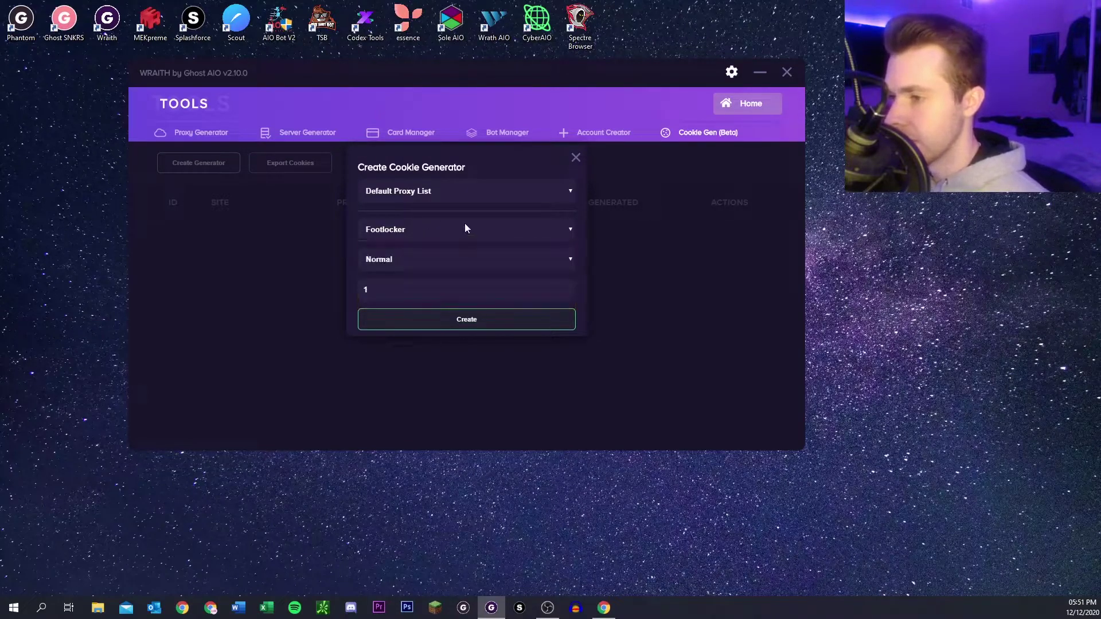
left_click(425, 221)
left_click(417, 223)
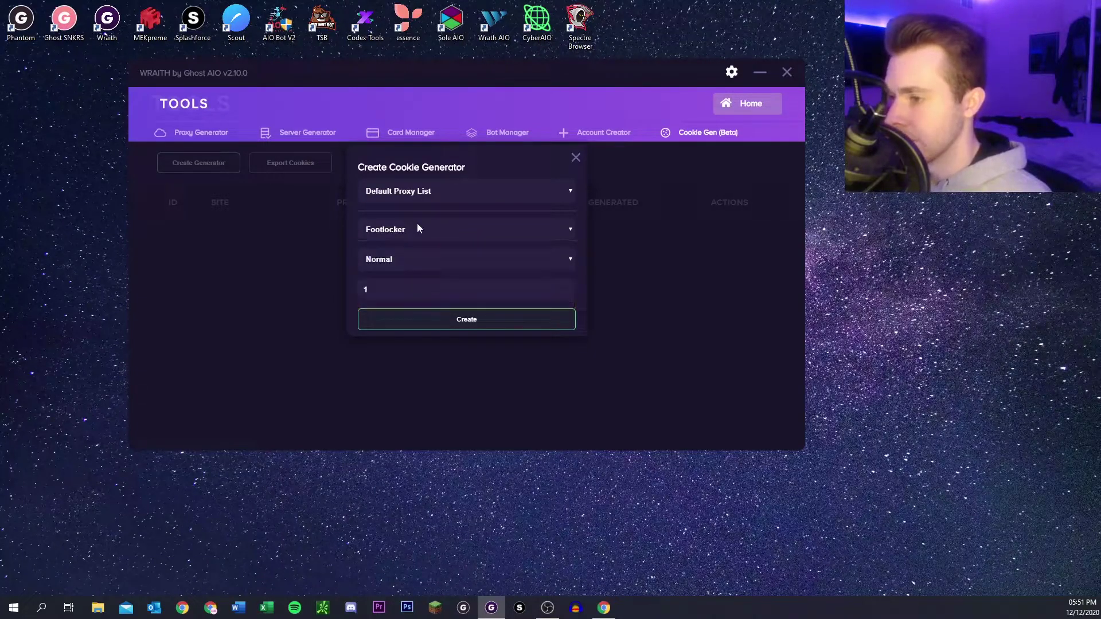
Review the Default Proxy List and Normal mode options, cancel the generator, and go to Settings
left_click(437, 190)
left_click(439, 187)
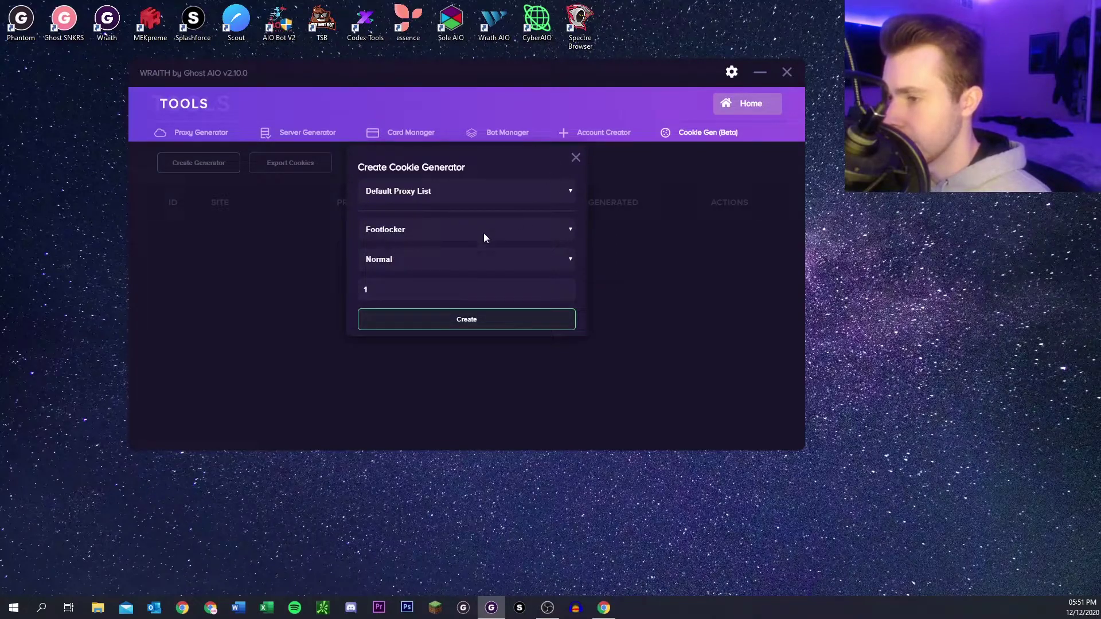
left_click(427, 262)
left_click(428, 261)
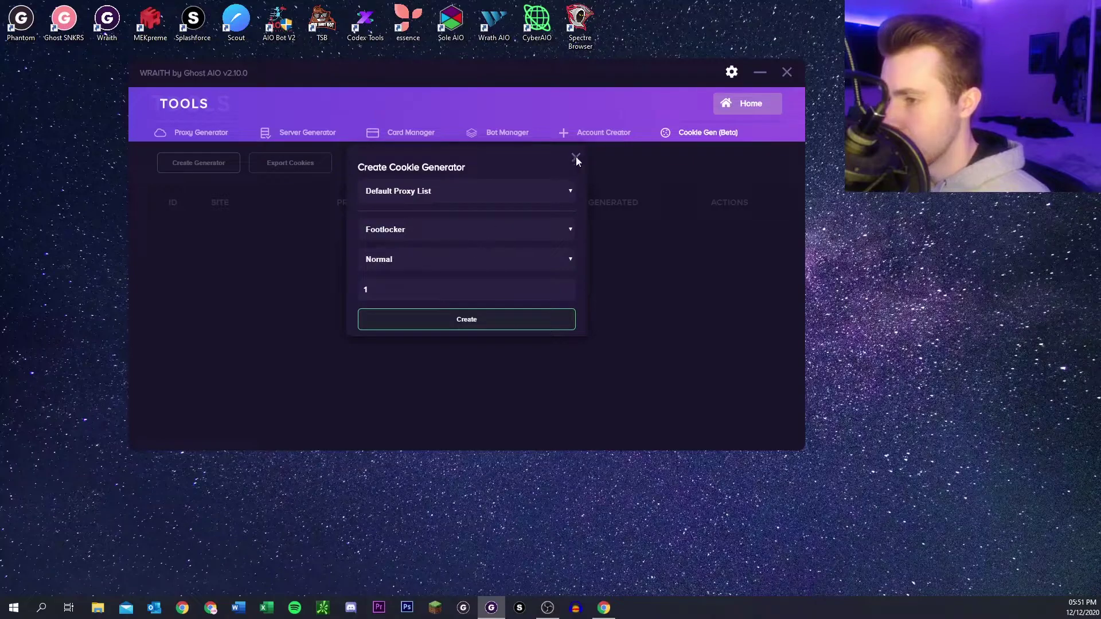
left_click(576, 157)
left_click(732, 72)
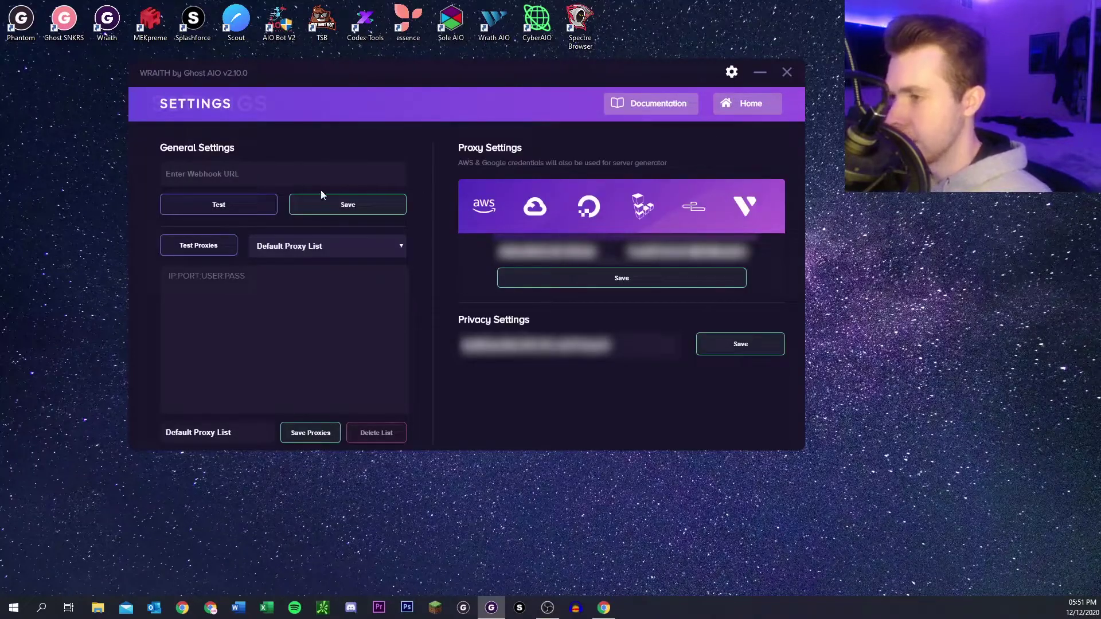
Check the saved proxy lists, keeping Default Proxy List selected
left_click(328, 248)
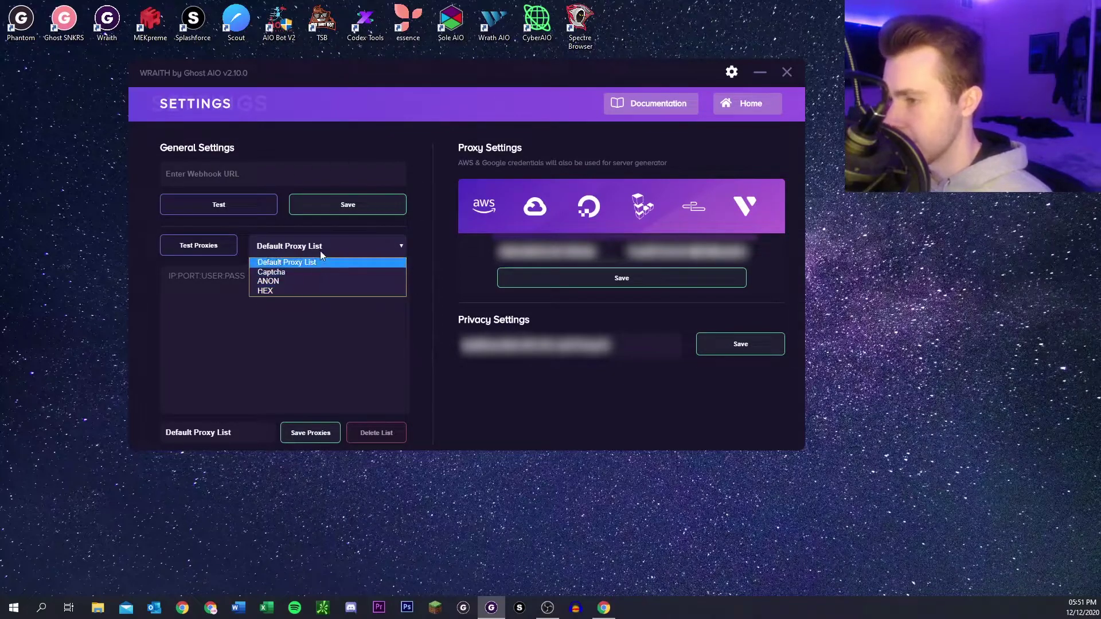
left_click(322, 246)
left_click(359, 249)
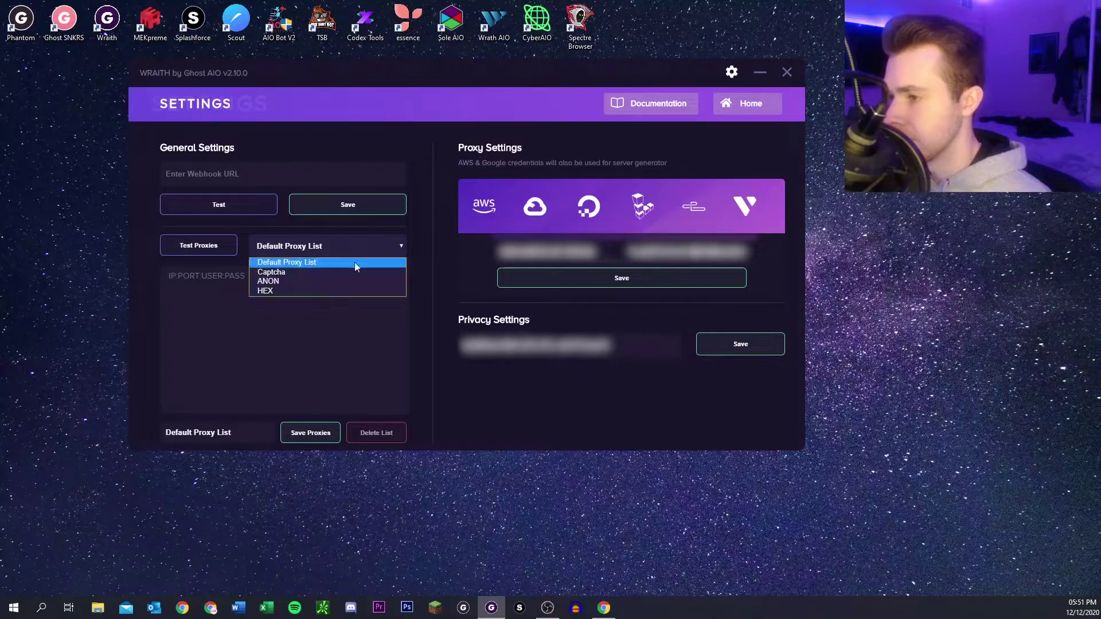
left_click(328, 252)
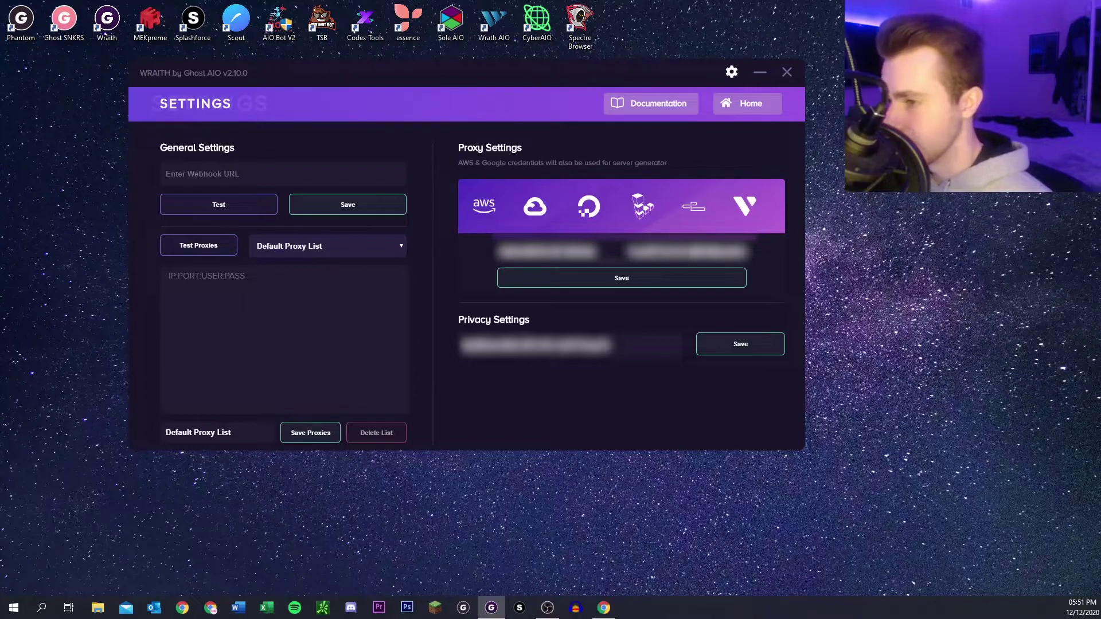
Cycle through the Google Cloud, DigitalOcean, Linode and Vultr providers, ending on Linode
left_click(535, 217)
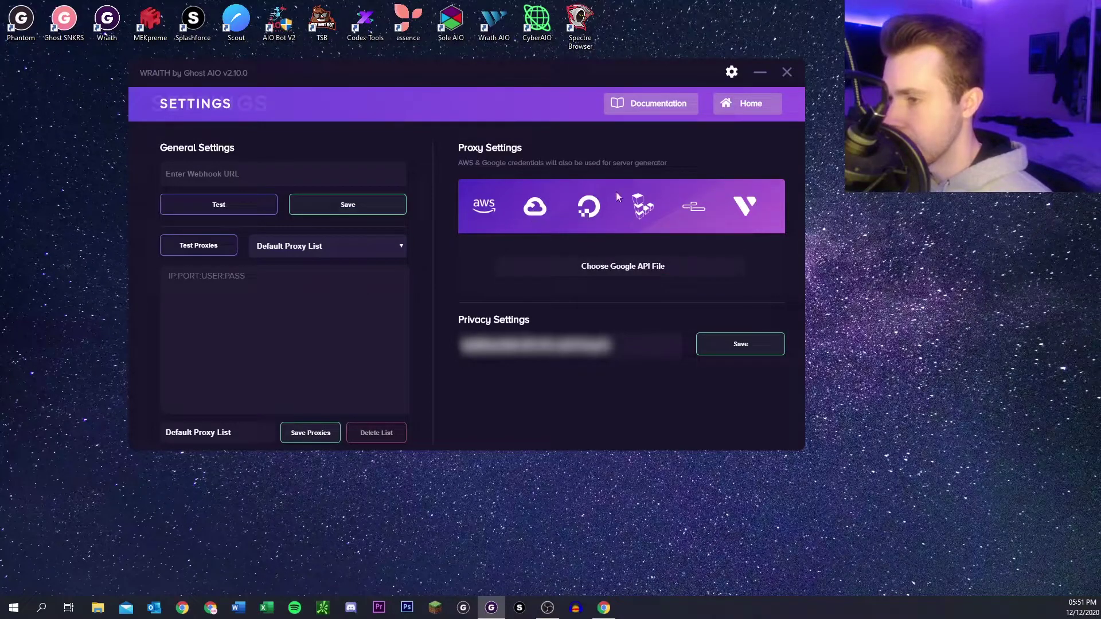
left_click(586, 216)
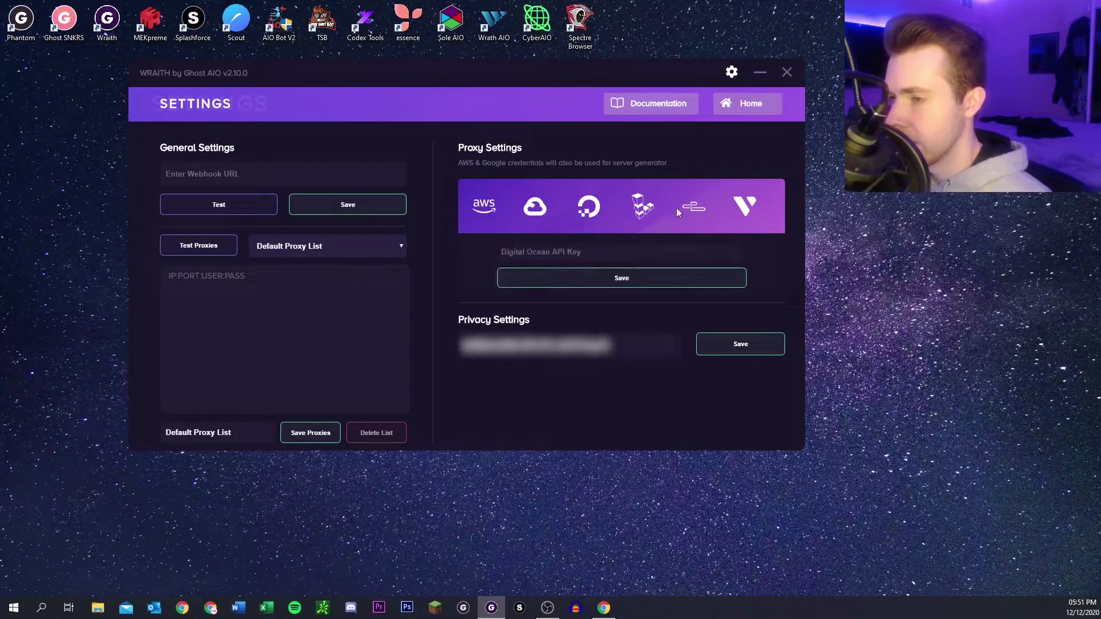
left_click(646, 211)
left_click(745, 208)
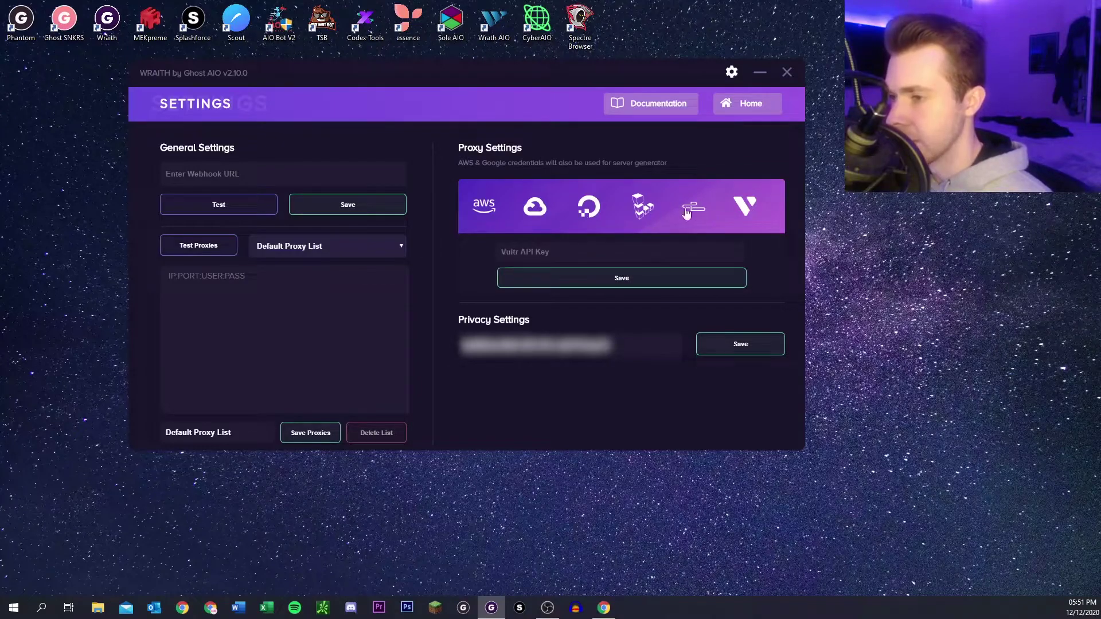
left_click(542, 211)
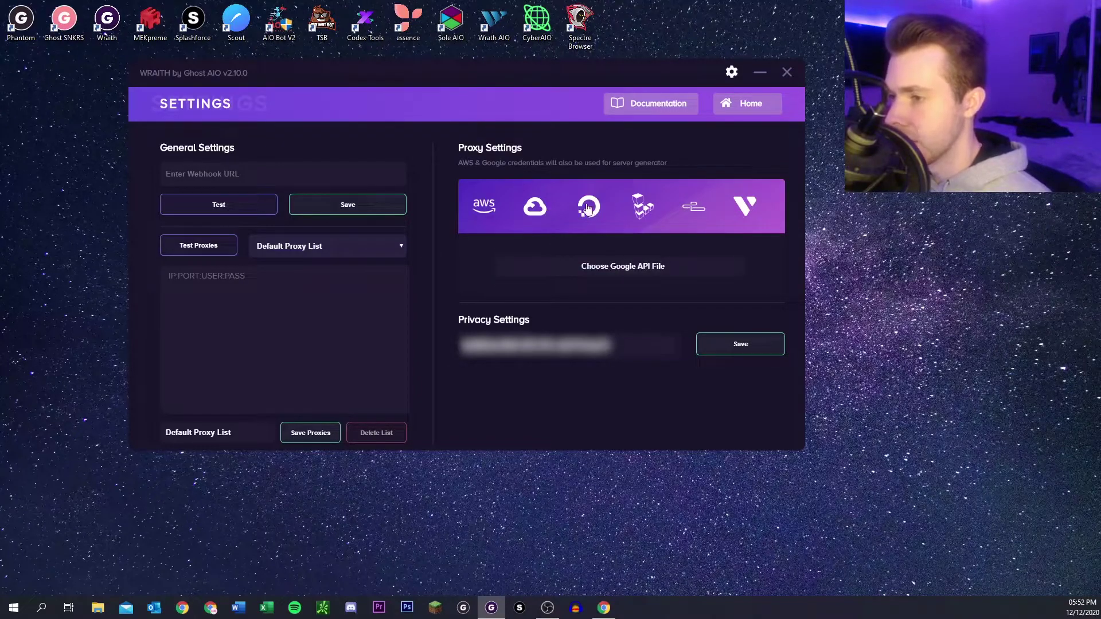
left_click(586, 214)
left_click(642, 213)
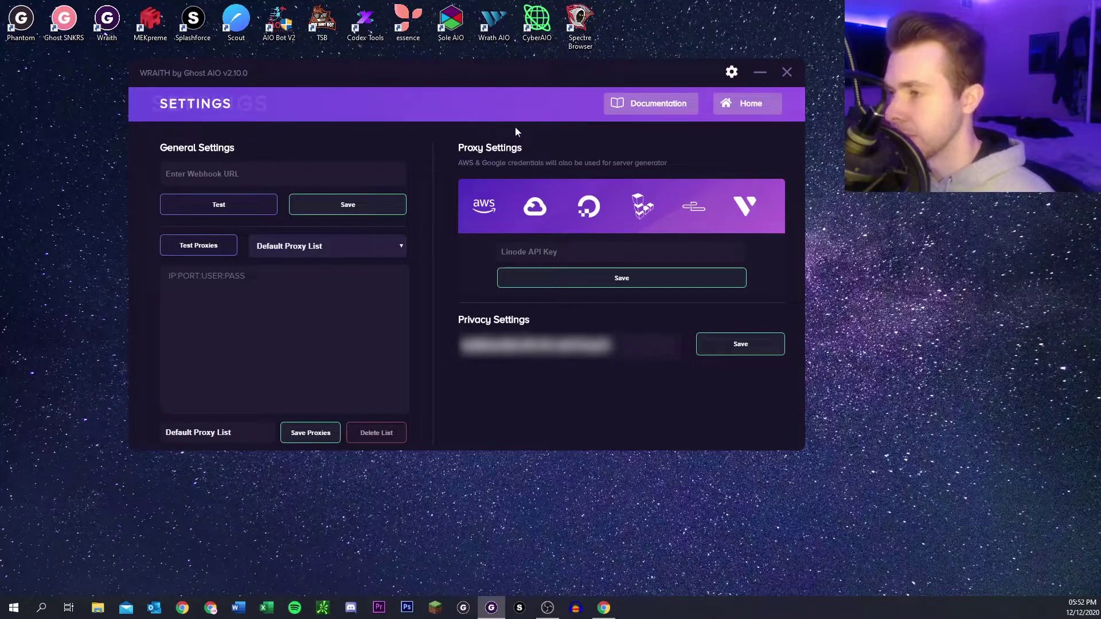
Go back from Settings to Wraith's home screen with its five modules
left_click(744, 104)
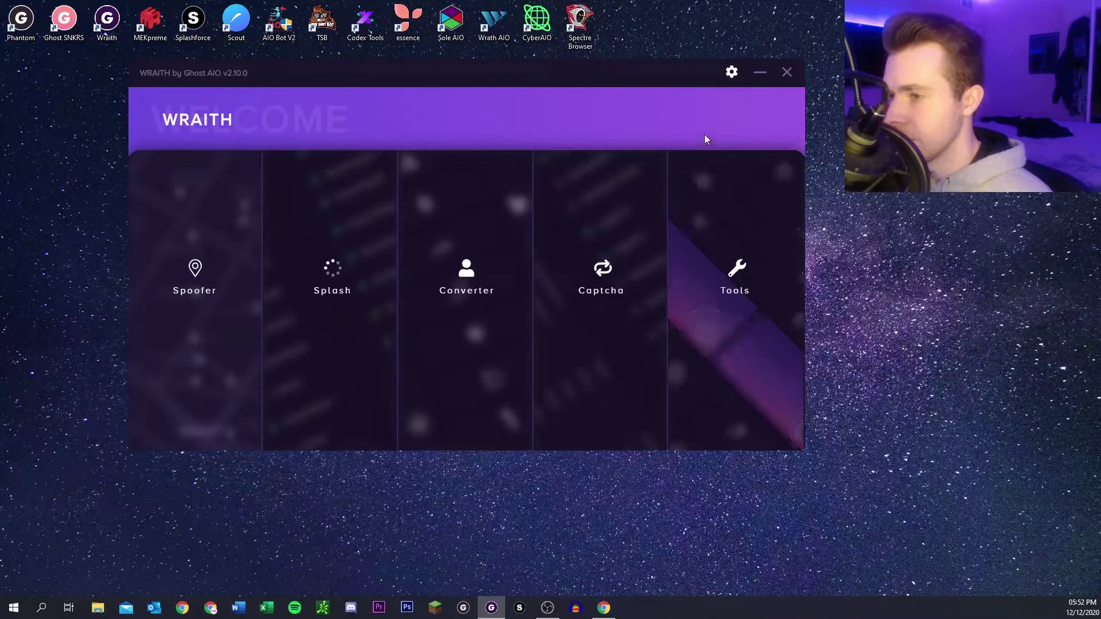